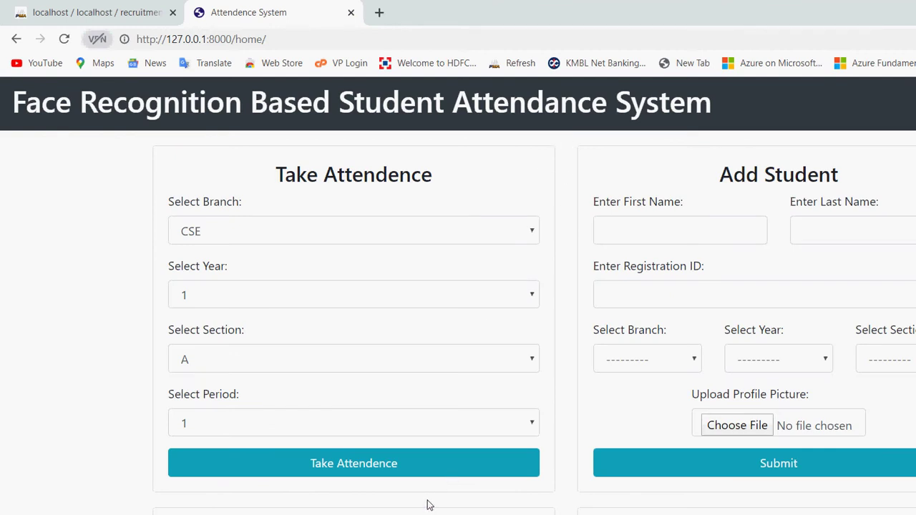
# Step: Switch to Notepad and add the note line "upload student profile details"
pyautogui.hotkey('alt', 'Tab')
pyautogui.write('upload ')
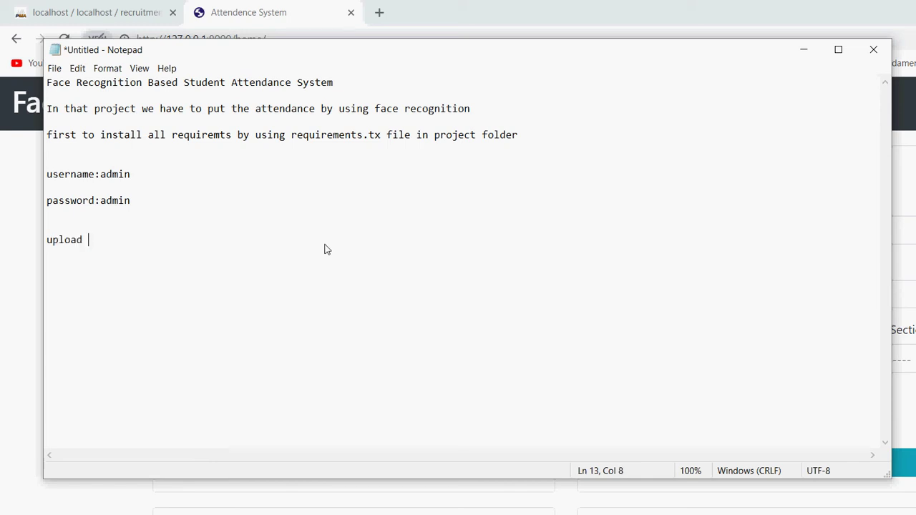
pyautogui.write('student profile')
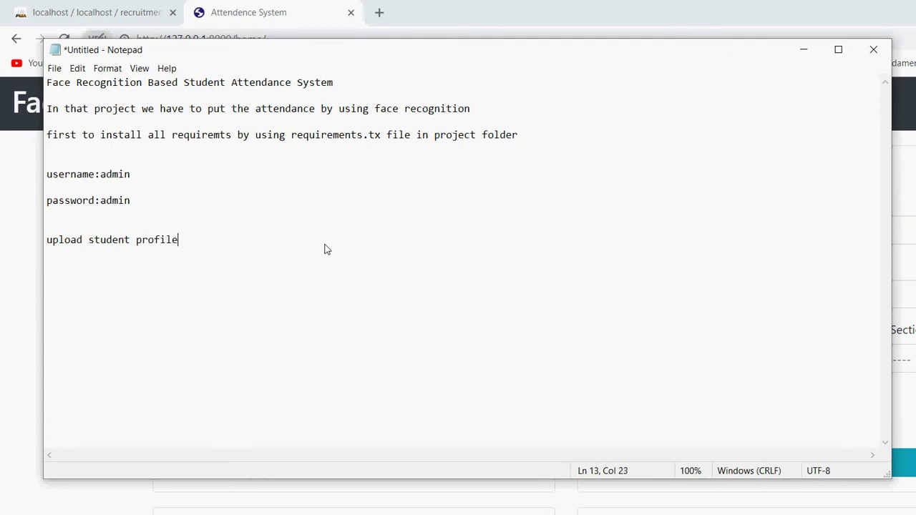
pyautogui.write(' details')
# Step: Switch back to the browser and enter the new student's first name, last name and registration ID in the Add Student form
pyautogui.hotkey('alt', 'Tab')
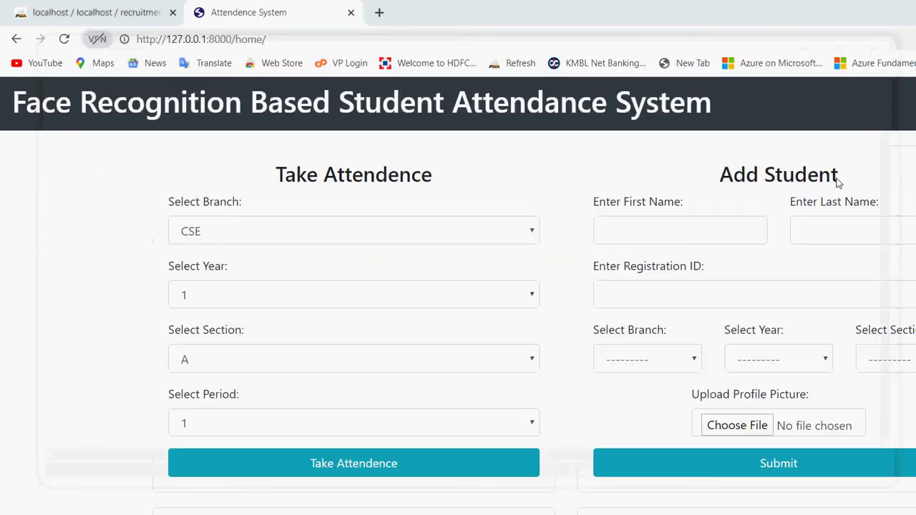
pyautogui.click(596, 188)
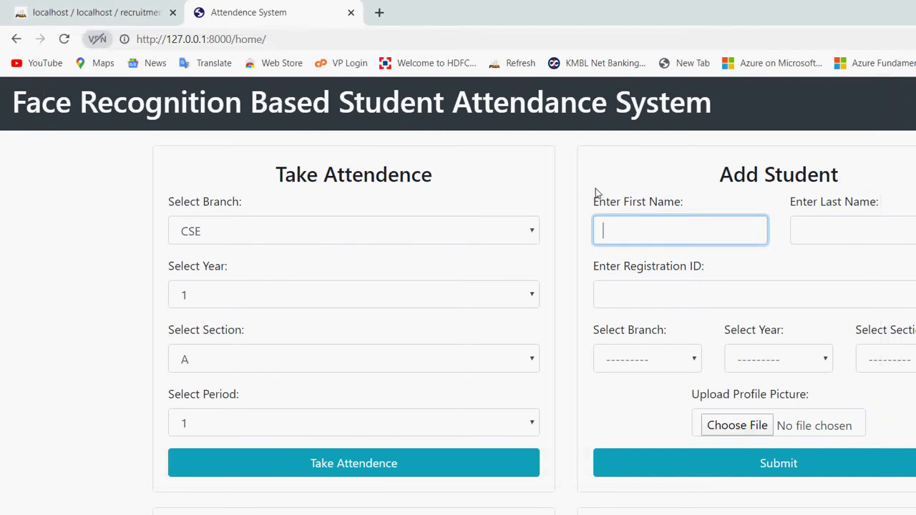
pyautogui.write('bala')
pyautogui.press('Tab')
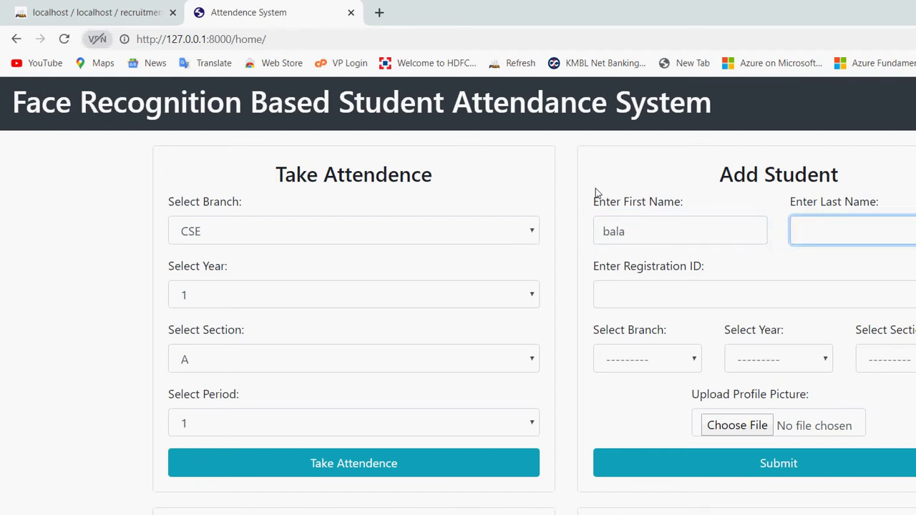
pyautogui.press('Tab')
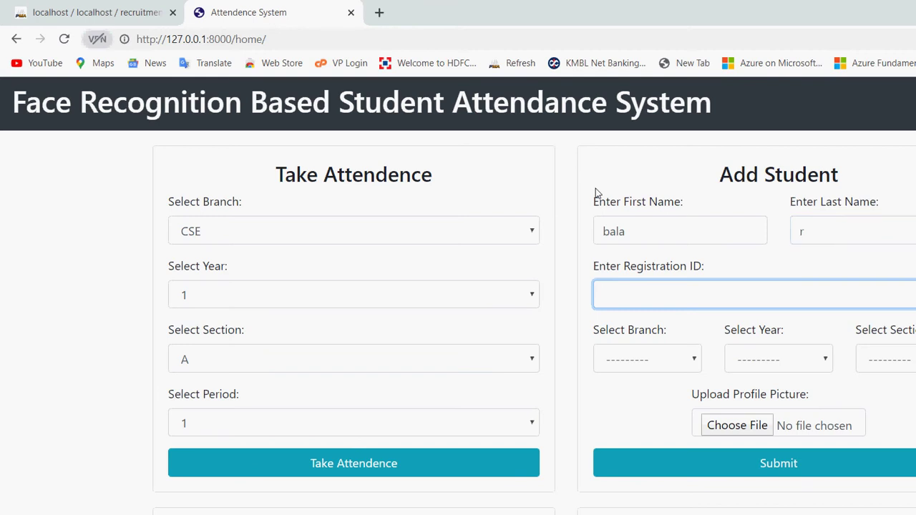
pyautogui.write('8999')
# Step: Set the new student's branch to MECH
pyautogui.press('Tab')
pyautogui.press('space')
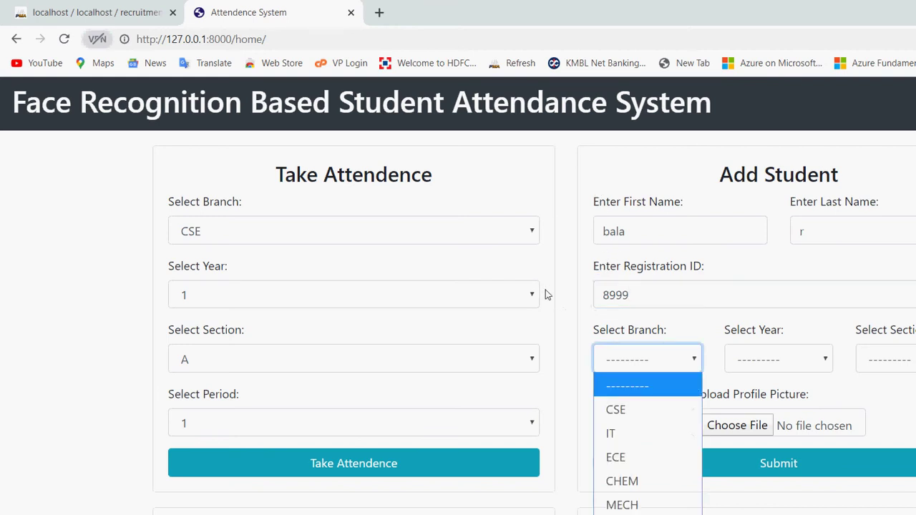
pyautogui.press('Down')
pyautogui.press('Down')
pyautogui.press('Down')
pyautogui.press('Down')
pyautogui.press('Down')
pyautogui.press('Return')
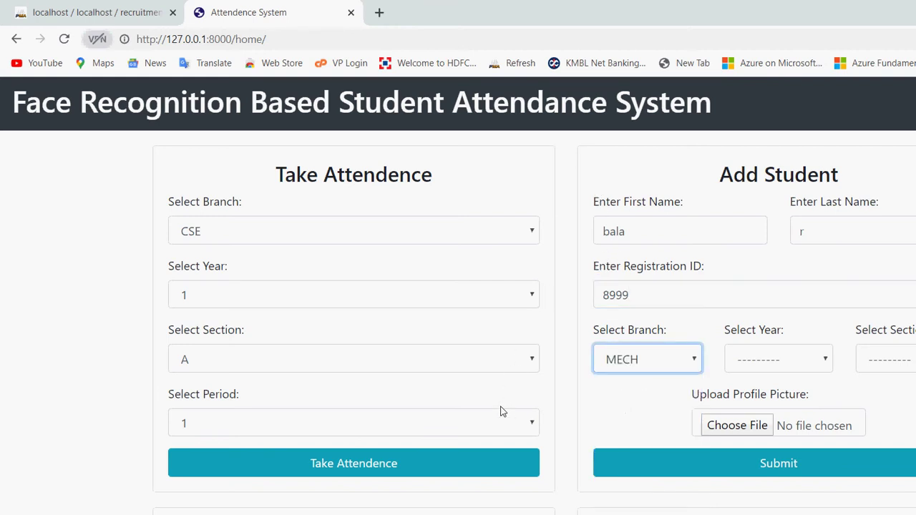
# Step: Set the new student's year to 1 and section to B
pyautogui.press('Tab')
pyautogui.press('space')
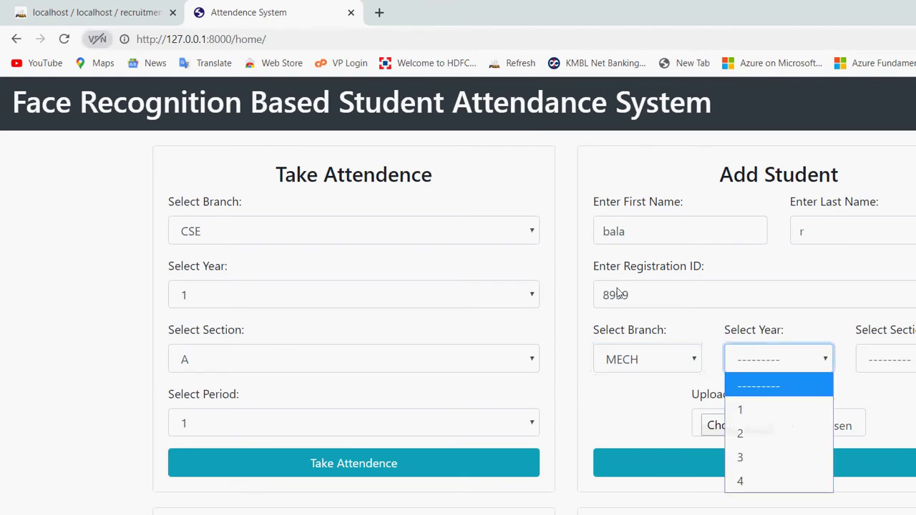
pyautogui.press('Down')
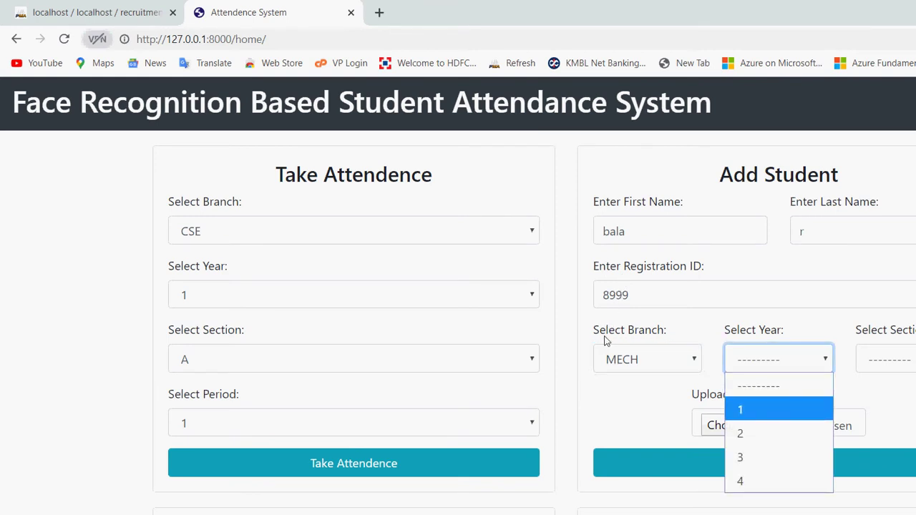
pyautogui.press('Return')
pyautogui.press('Tab')
pyautogui.press('space')
pyautogui.press('Down')
pyautogui.press('Down')
pyautogui.press('Return')
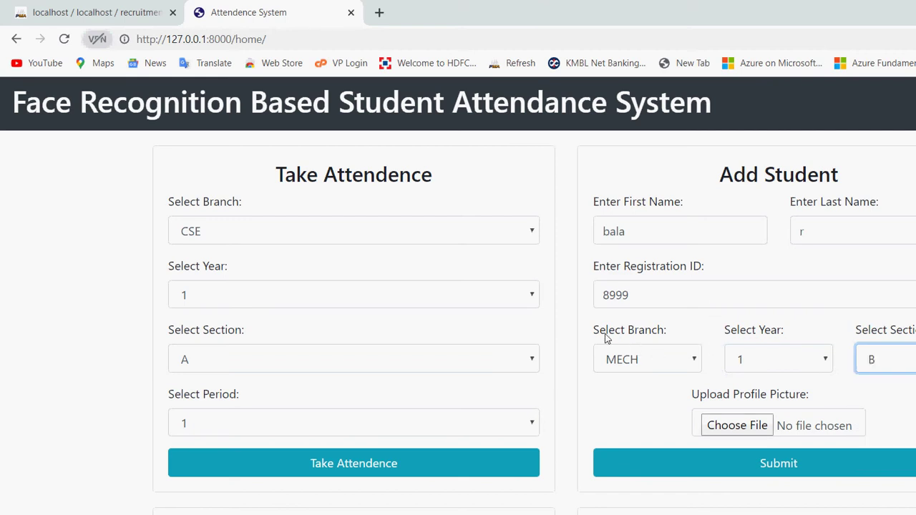
# Step: Attach WIN_20210724_18_09_46_Pro from the Camera Roll folder in Pictures as the profile picture and submit the new student
pyautogui.press('Tab')
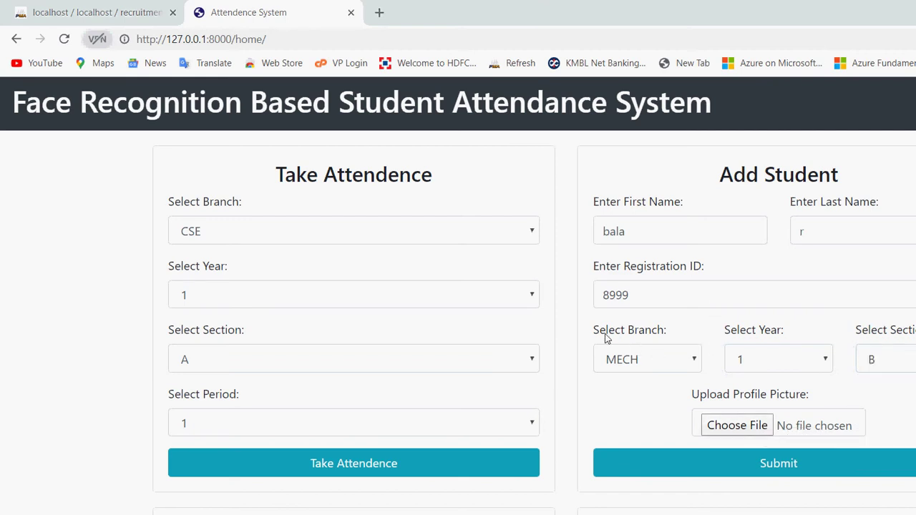
pyautogui.press('Return')
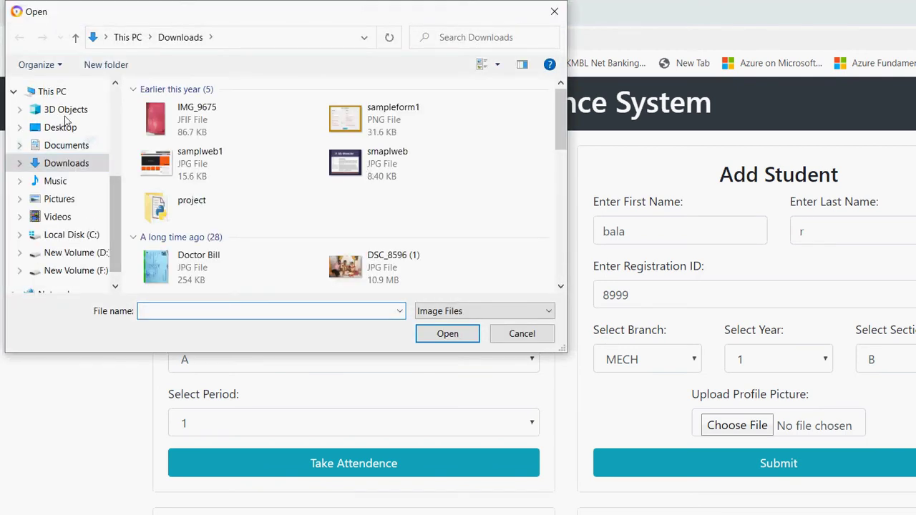
pyautogui.click(59, 199)
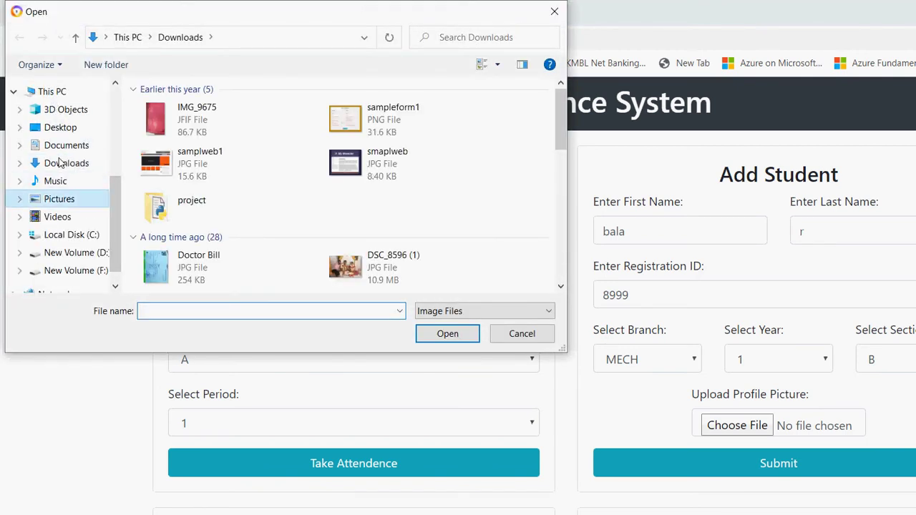
pyautogui.doubleClick(136, 110)
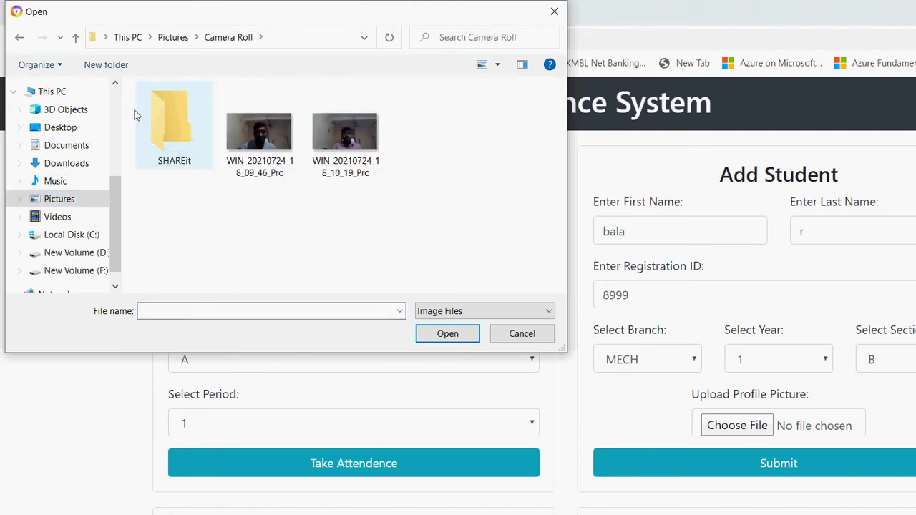
pyautogui.click(247, 118)
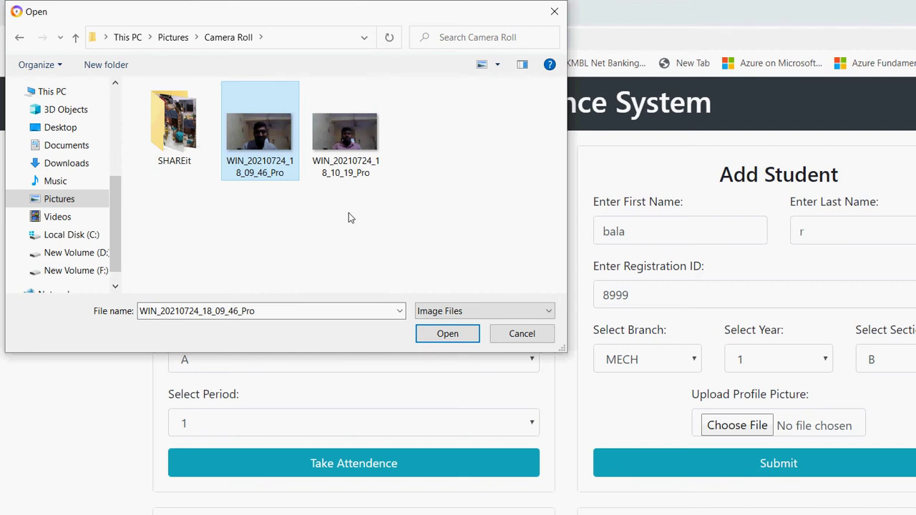
pyautogui.press('Return')
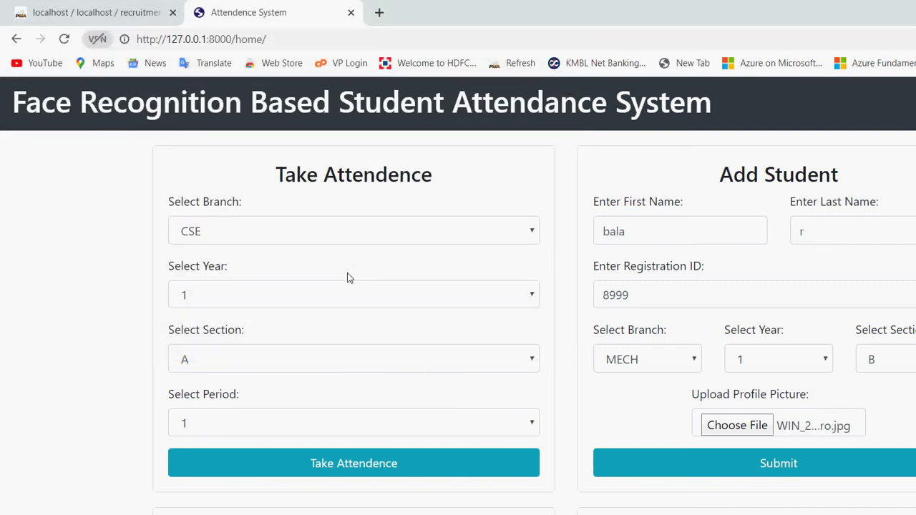
pyautogui.press('Tab')
pyautogui.press('Return')
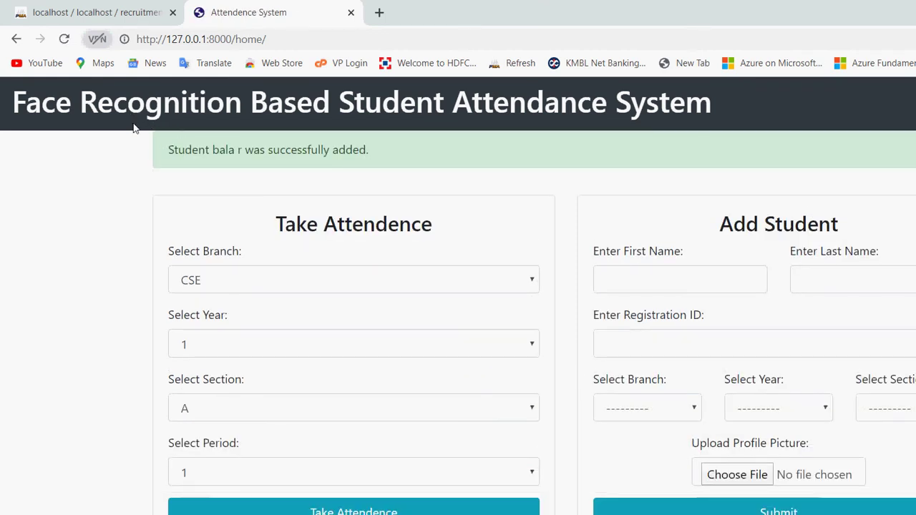
pyautogui.moveTo(133, 127); pyautogui.dragTo(306, 125)
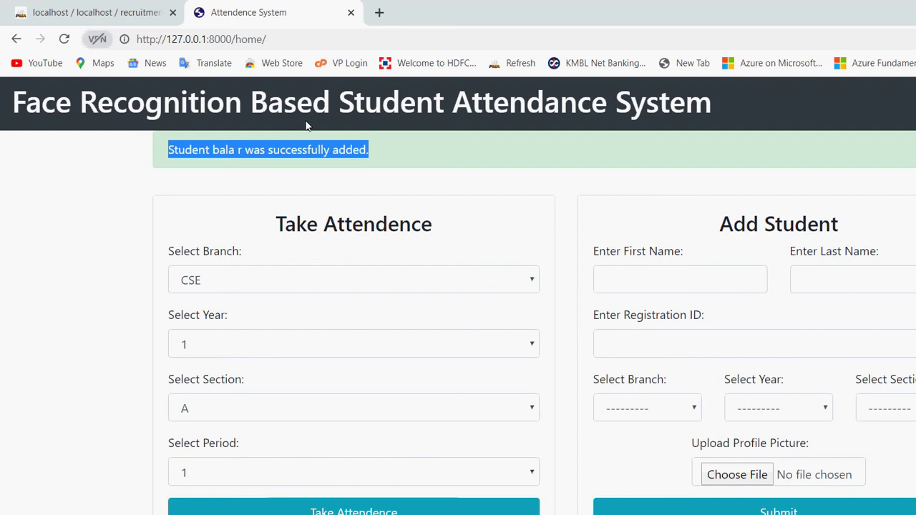
# Step: Switch to Notepad and add the note line "now click take attendance" below the existing notes
pyautogui.hotkey('alt', 'Tab')
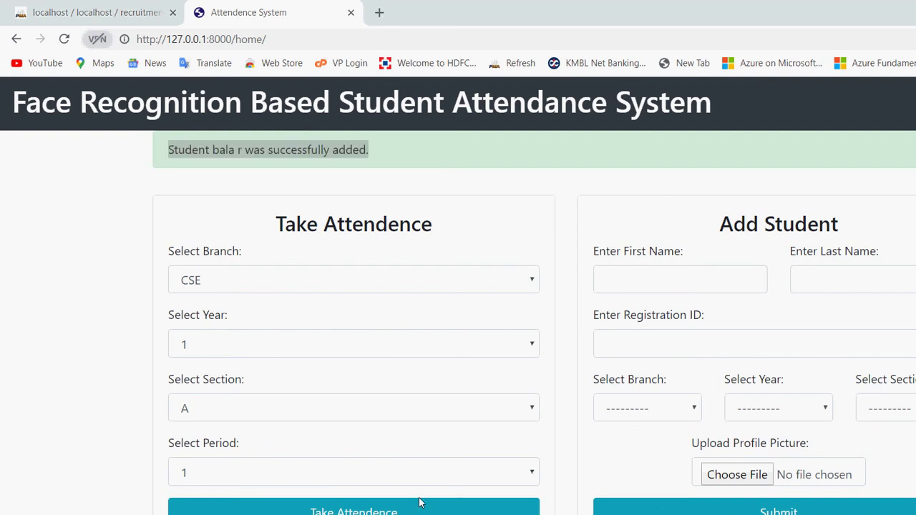
pyautogui.click(315, 272)
pyautogui.press('Return')
pyautogui.press('Return')
pyautogui.write('now ')
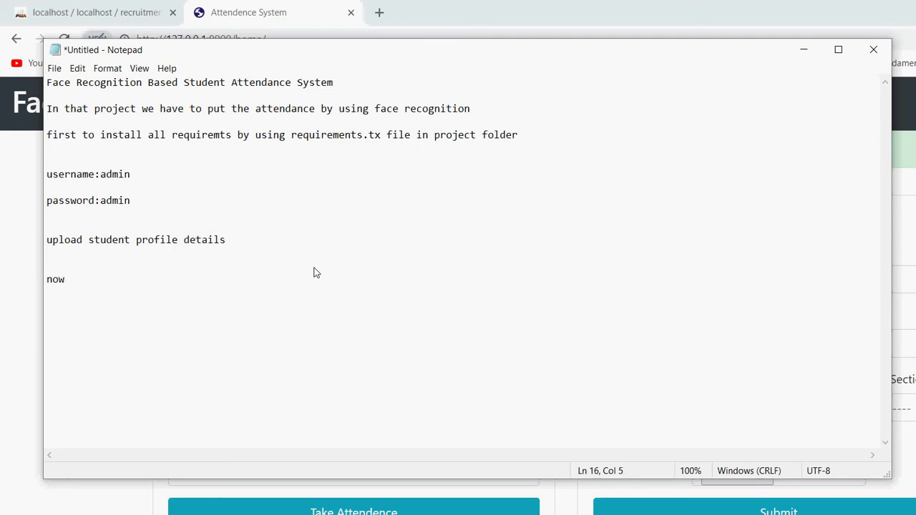
pyautogui.write('click take attendance')
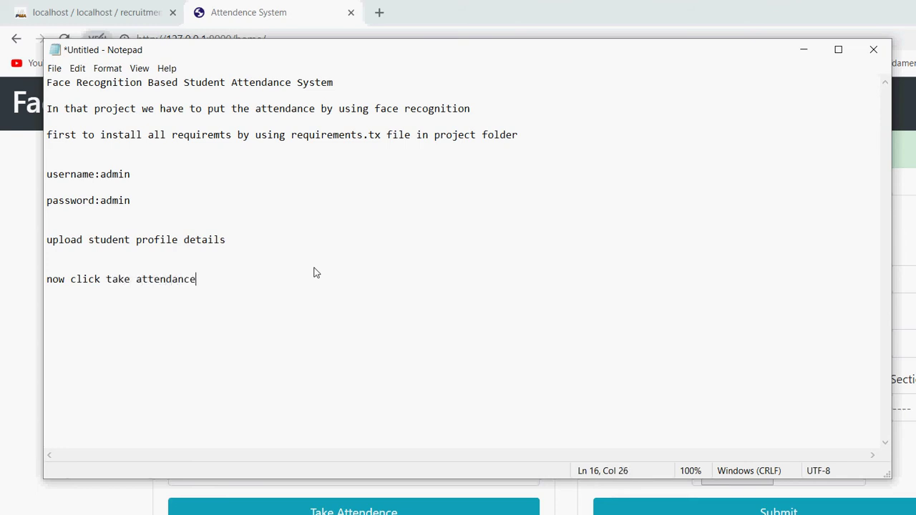
# Step: Add the note line "after fetch the student face , then click s buuton for keyboard"
pyautogui.press('Return')
pyautogui.press('Return')
pyautogui.write('after fetch the studen')
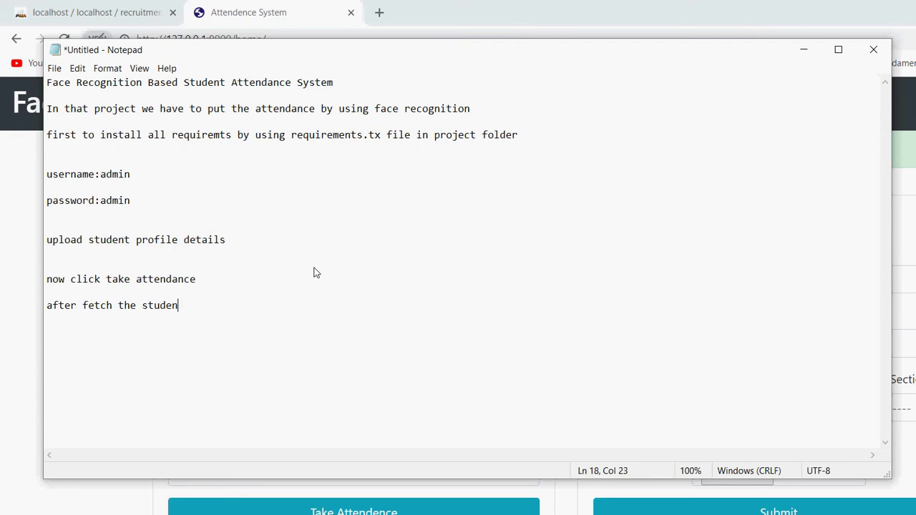
pyautogui.write('t face , then click s b')
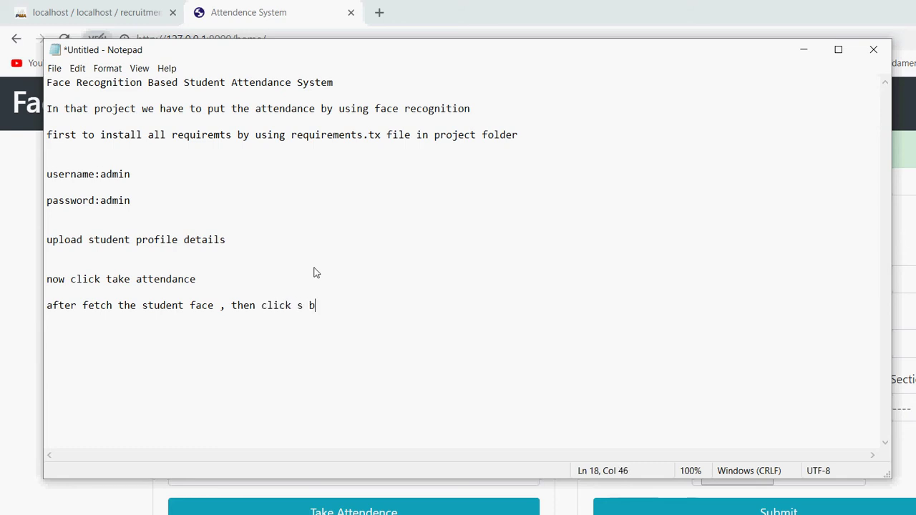
pyautogui.write('uuton for key')
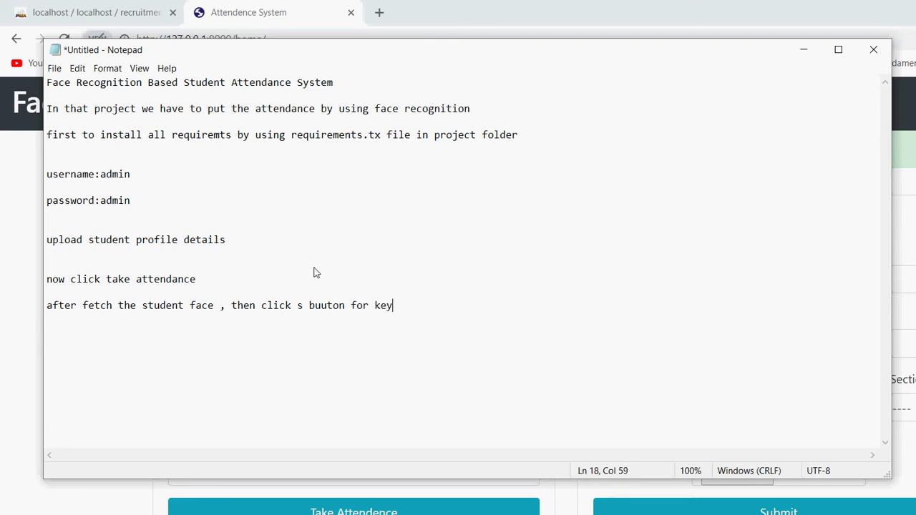
pyautogui.write('board')
# Step: Switch back to the browser and set the branch in the Take Attendence form to MECH
pyautogui.hotkey('alt', 'Tab')
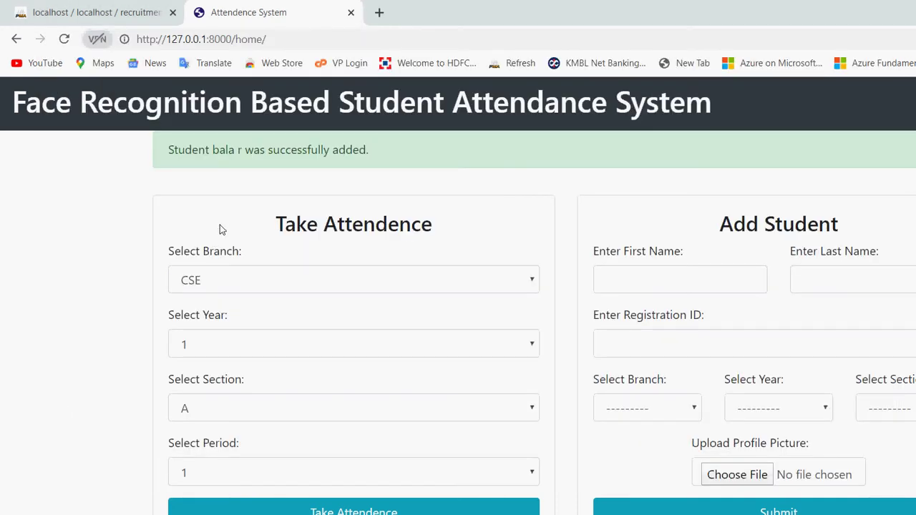
pyautogui.click(215, 280)
pyautogui.press('Down')
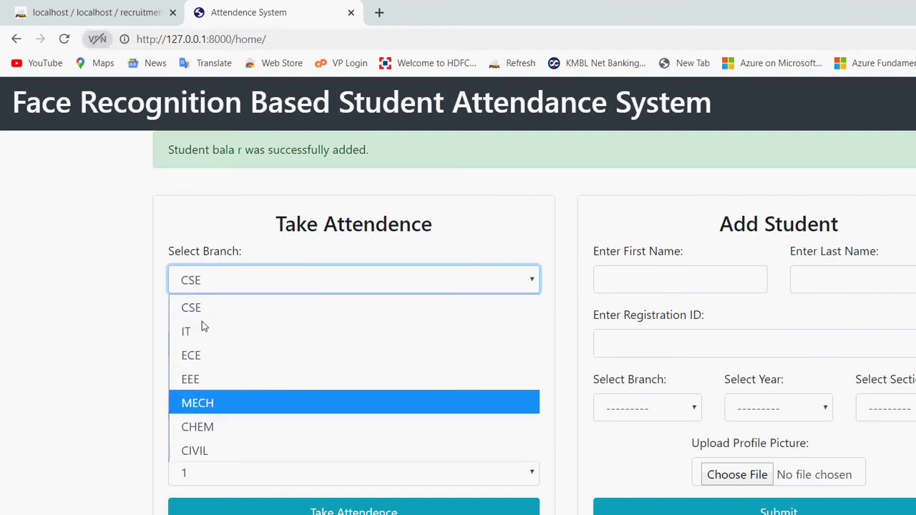
pyautogui.press('Return')
pyautogui.press('Tab')
pyautogui.hotkey('alt', 'Down')
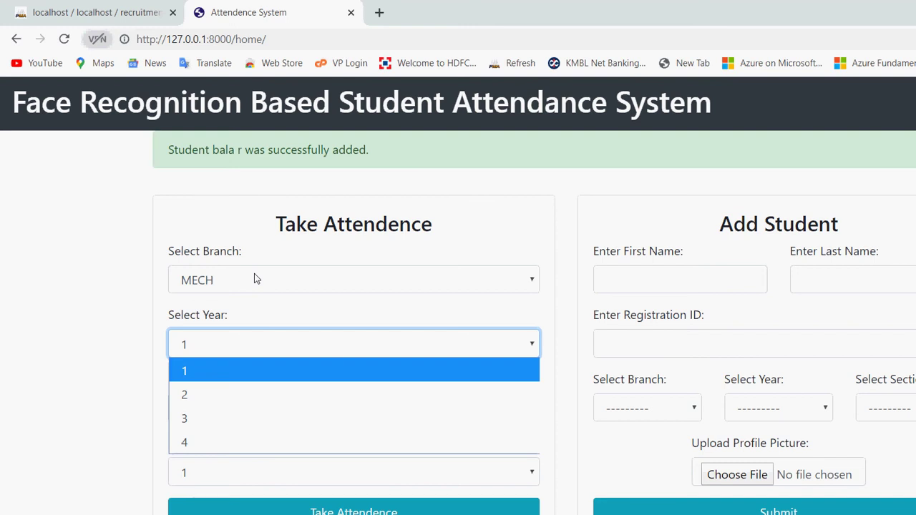
pyautogui.press('Down')
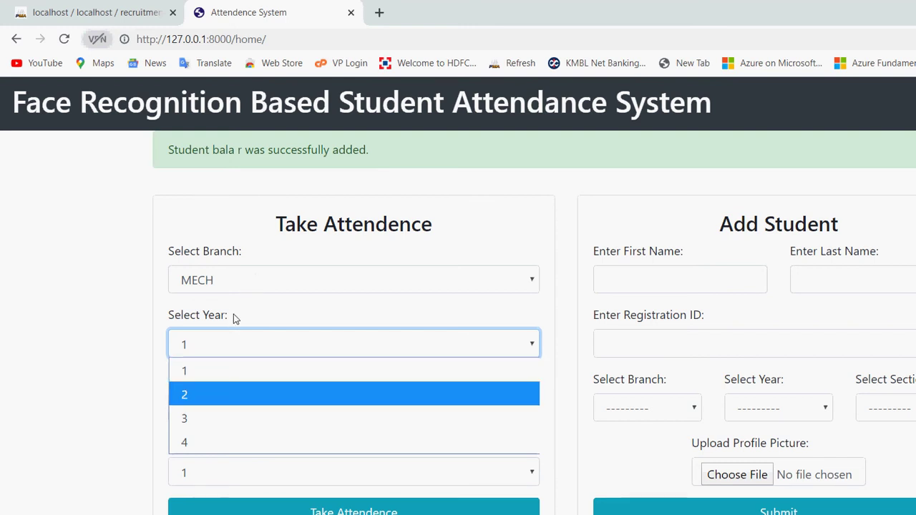
pyautogui.press('Return')
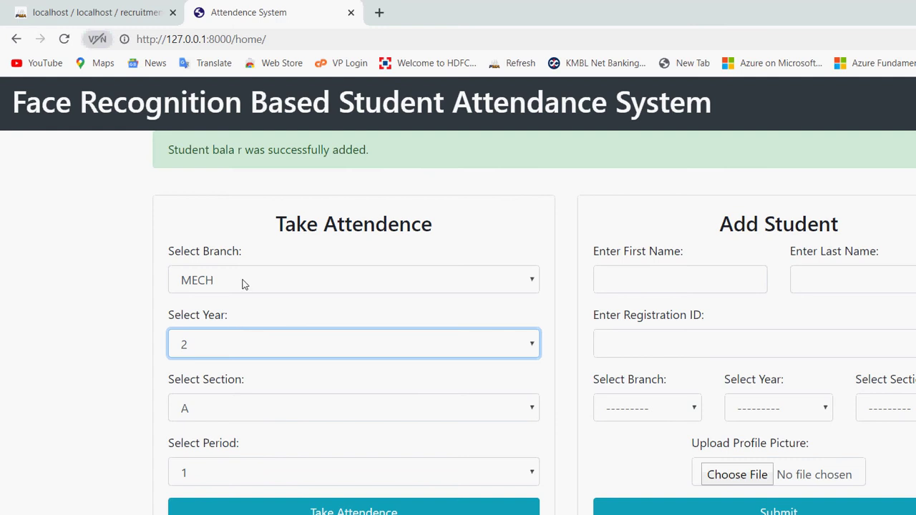
pyautogui.hotkey('alt', 'Down')
pyautogui.press('Up')
pyautogui.press('Return')
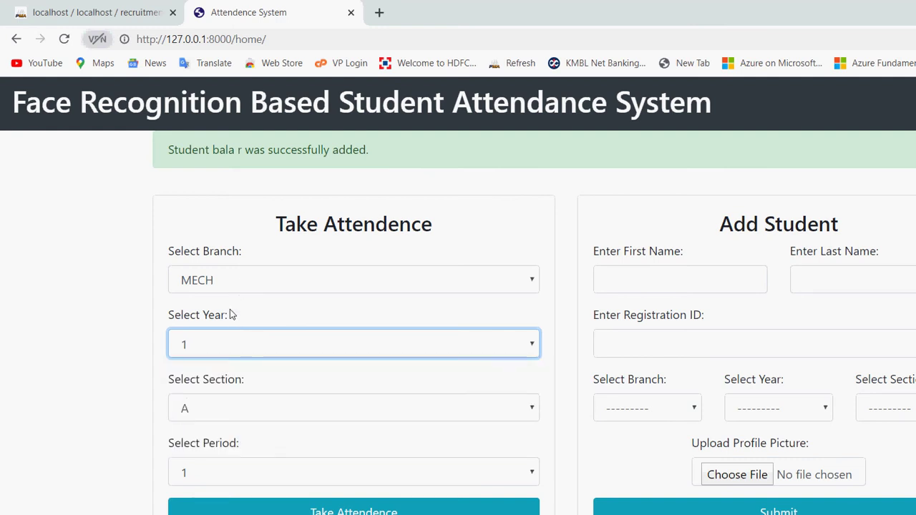
# Step: Set the section in the Take Attendence form to B
pyautogui.press('Tab')
pyautogui.hotkey('alt', 'Down')
pyautogui.press('Down')
pyautogui.press('Return')
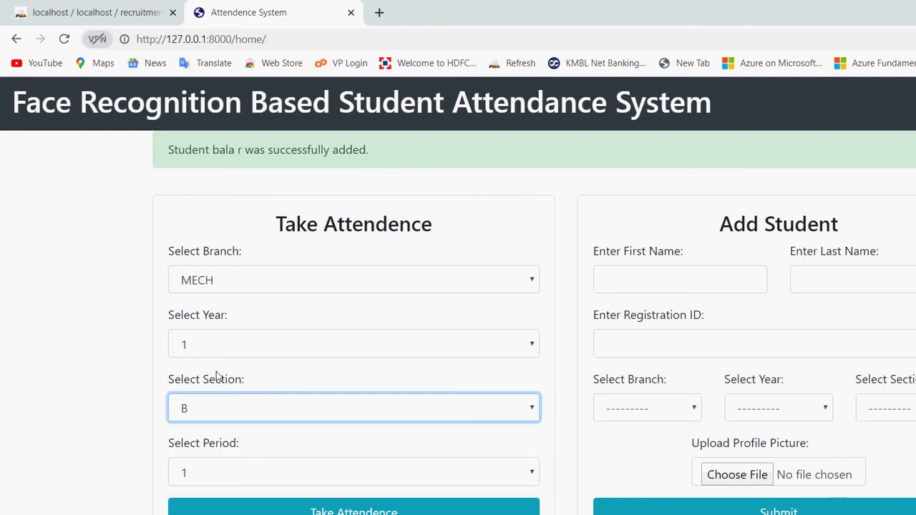
# Step: Take the class attendance with the face recognition camera and return to the home page
pyautogui.press('Tab')
pyautogui.press('Return')
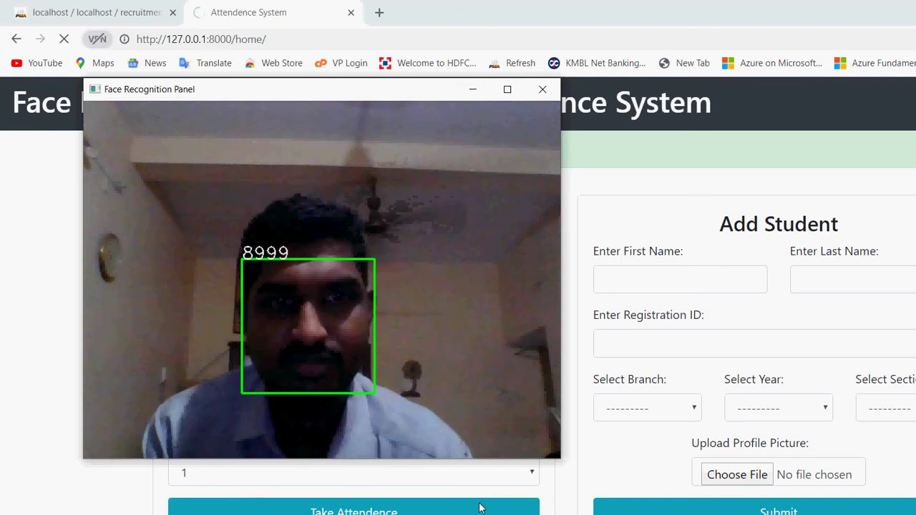
pyautogui.press('q')
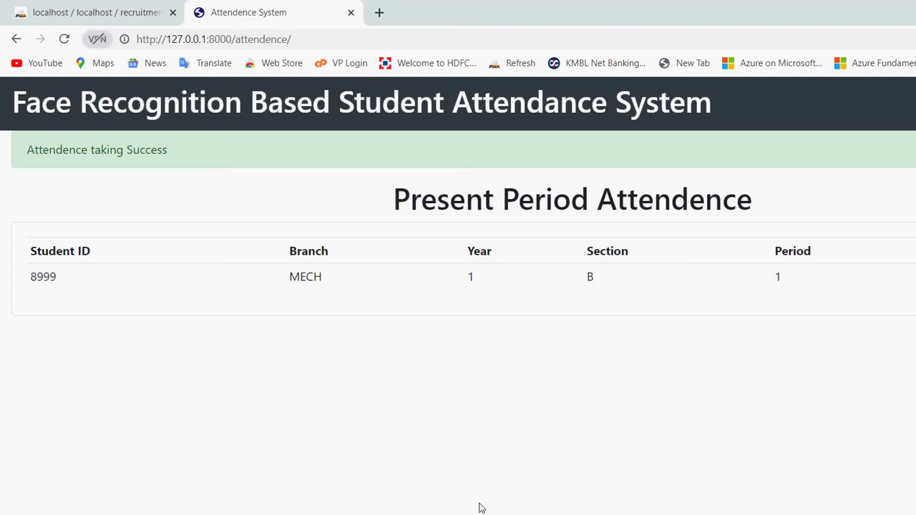
pyautogui.click(18, 37)
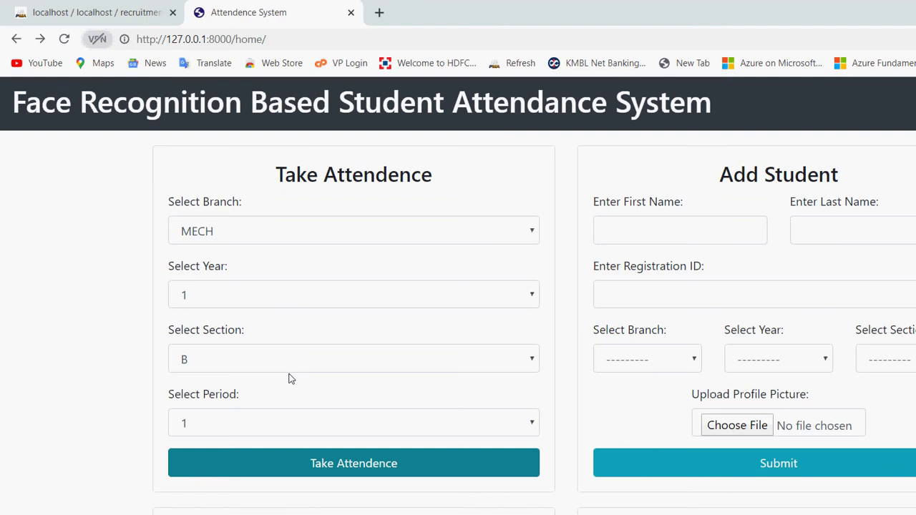
# Step: Take attendance for CSE, year 1, section A, period 1 with the face recognition camera and return to the home page
pyautogui.press('Return')
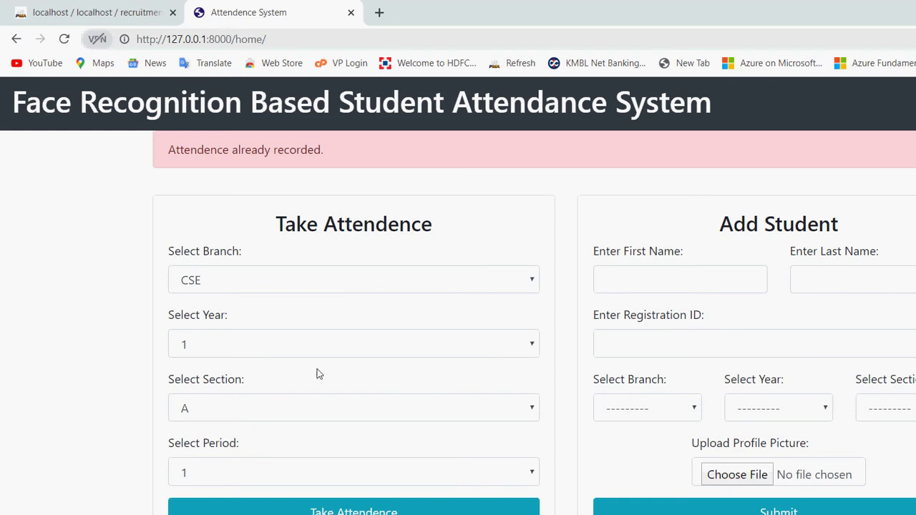
pyautogui.press('Return')
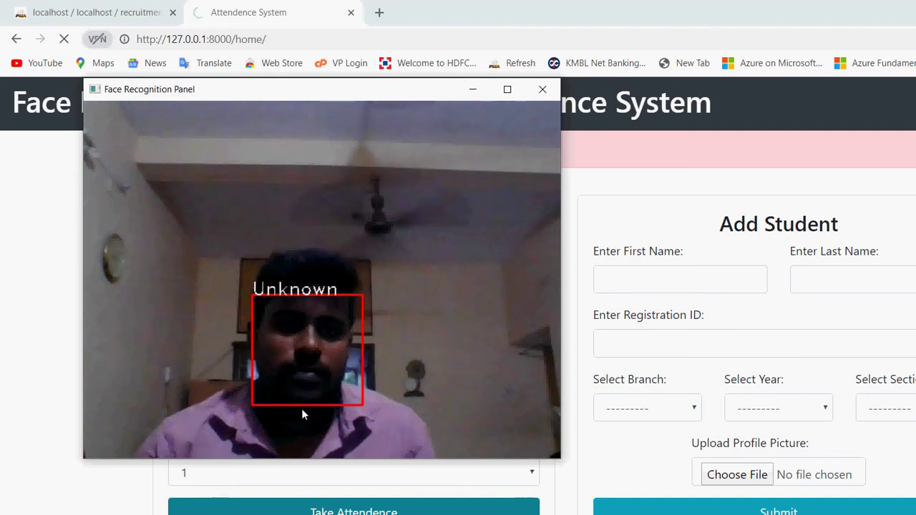
pyautogui.press('q')
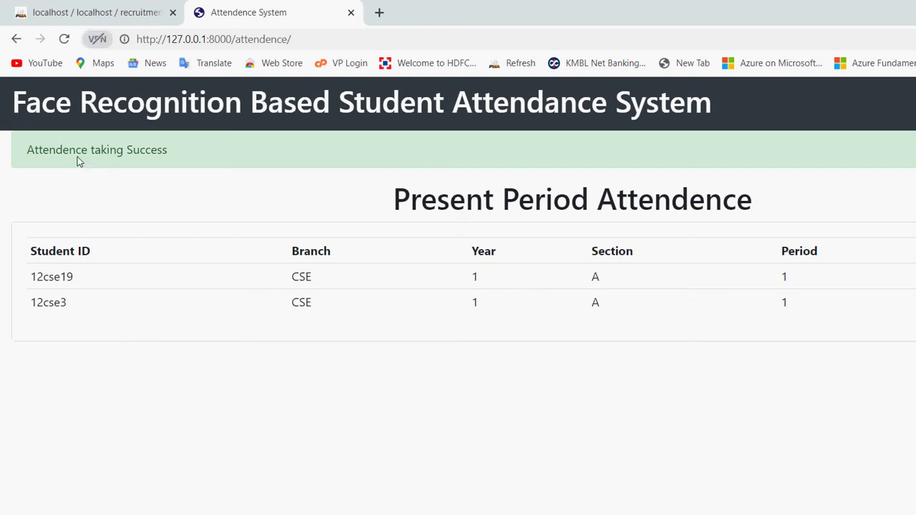
pyautogui.click(15, 40)
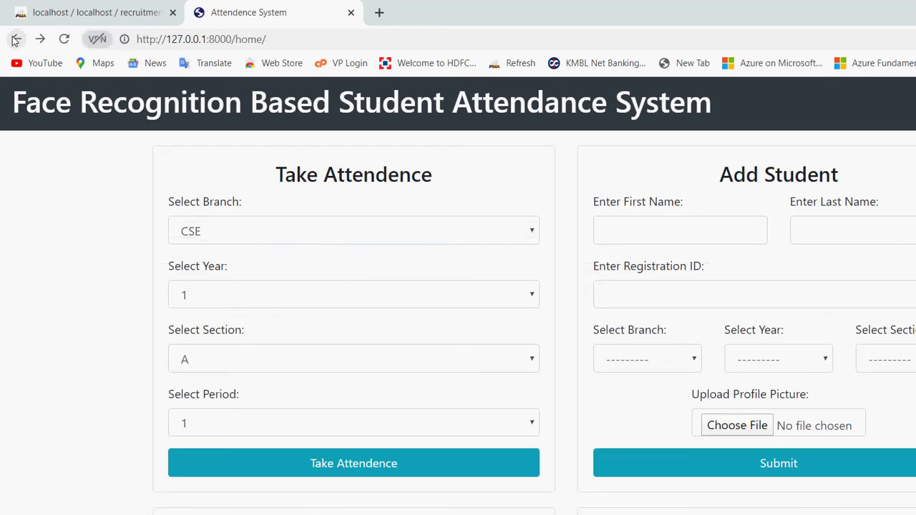
# Step: Enter the new student's first name, last name and registration ID in the Add Student form
pyautogui.click(594, 194)
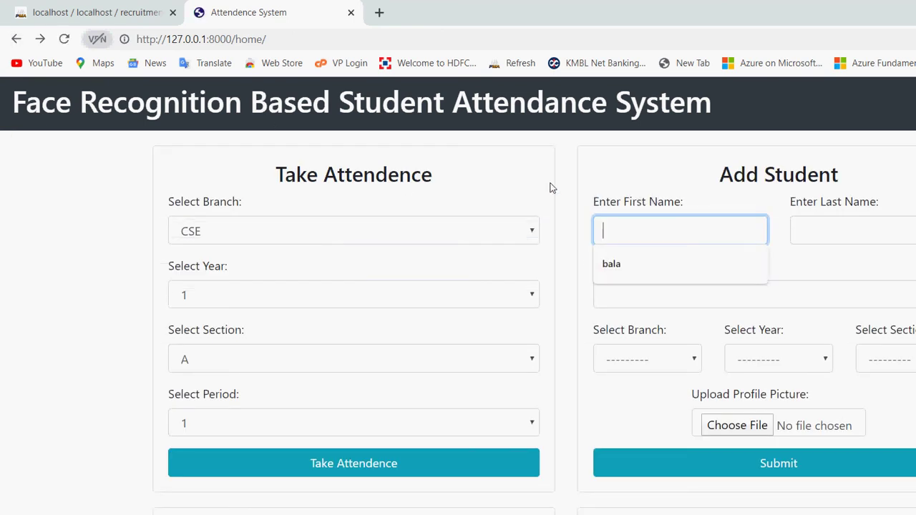
pyautogui.write('jeeva')
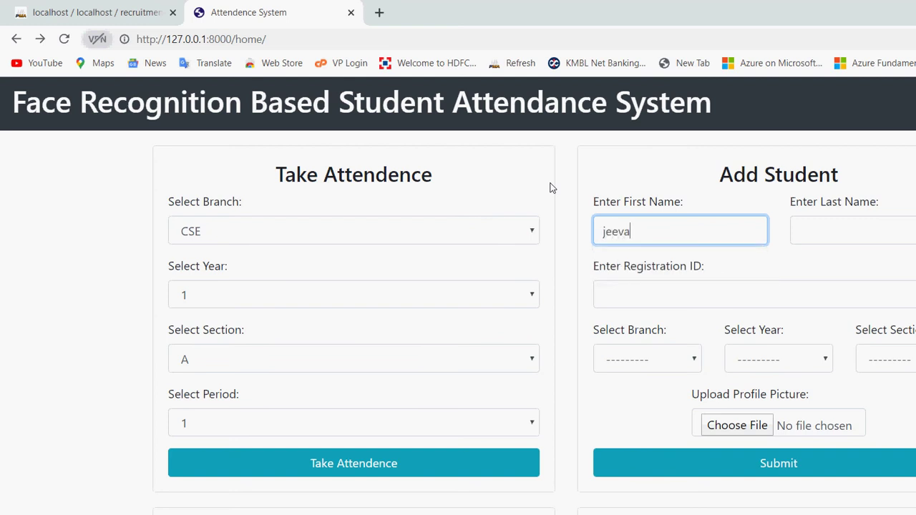
pyautogui.press('Tab')
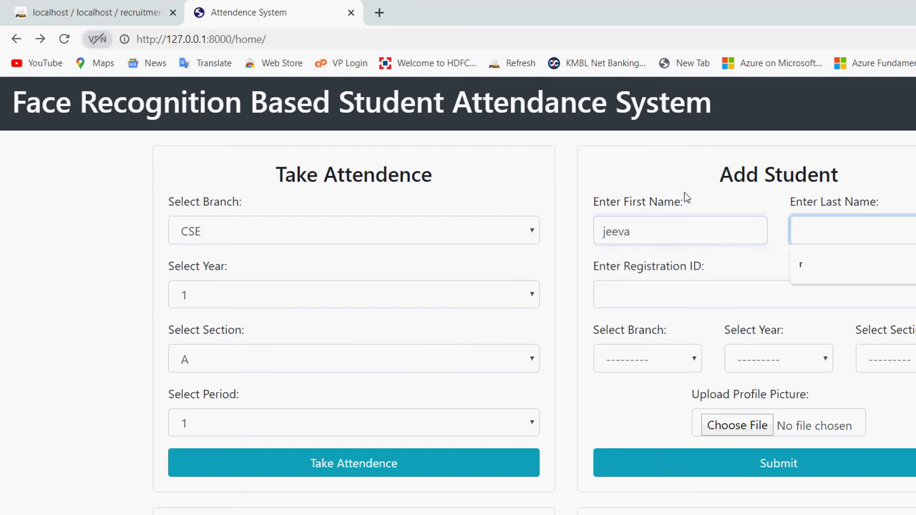
pyautogui.write('s')
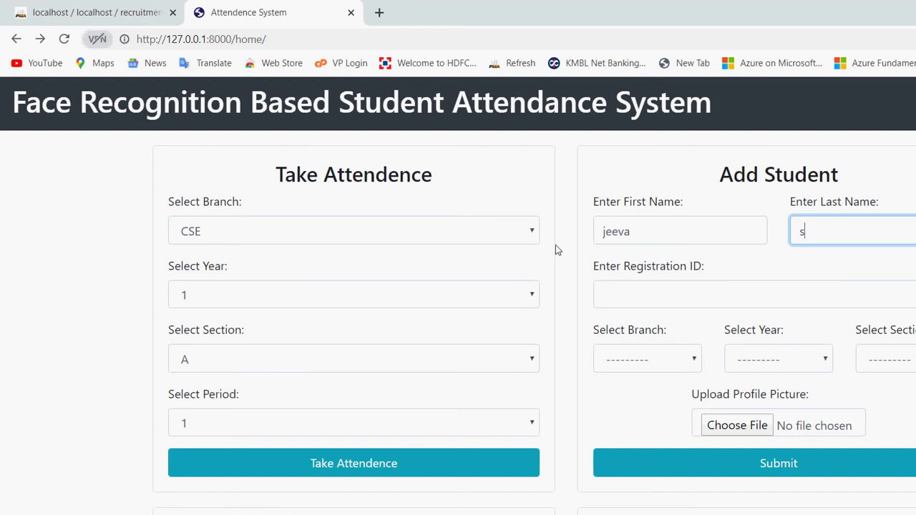
pyautogui.press('Tab')
pyautogui.write('1')
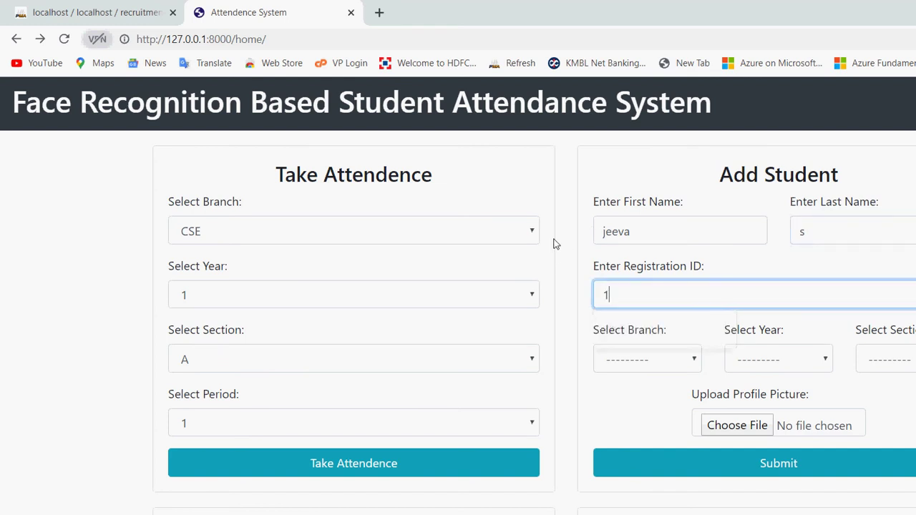
pyautogui.write('6csg06')
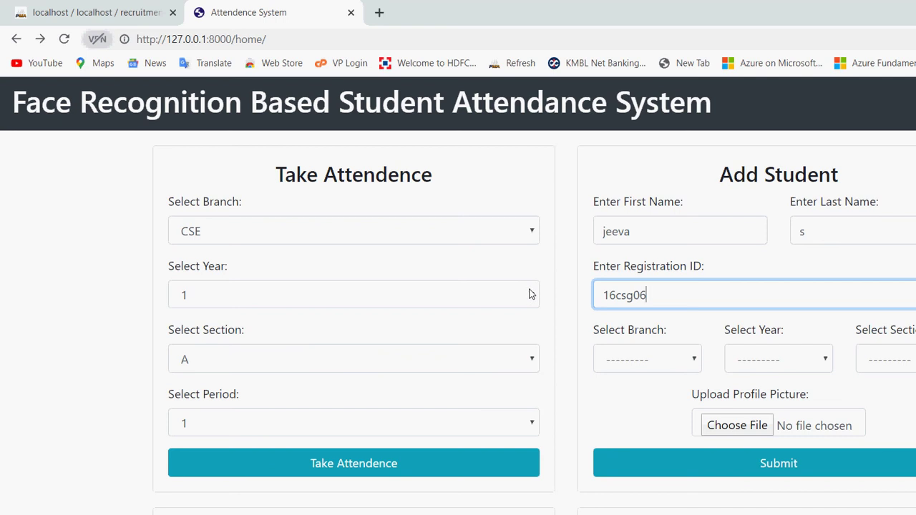
pyautogui.press('Return')
# Step: Set the new student's year to 1 and branch to CSE in the Add Student form
pyautogui.press('Tab')
pyautogui.press('Tab')
pyautogui.hotkey('alt', 'Down')
pyautogui.press('Down')
pyautogui.press('Return')
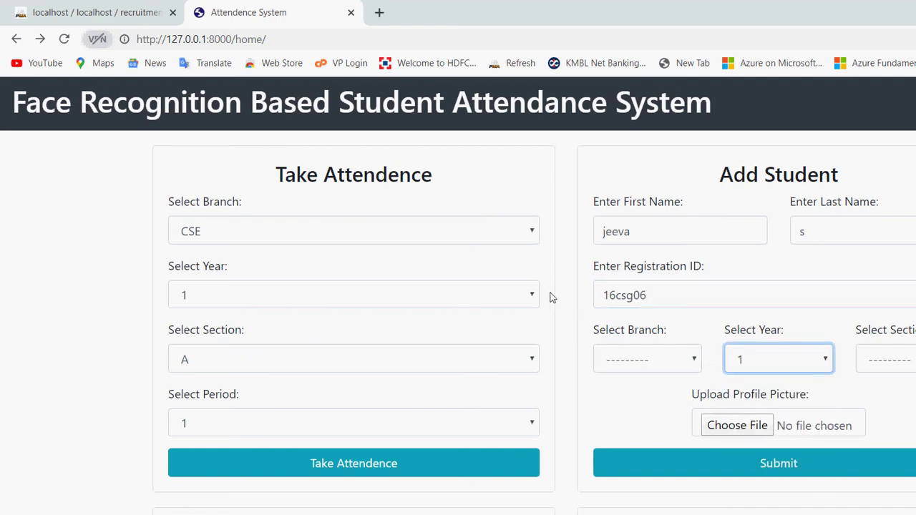
pyautogui.hotkey('shift', 'Tab')
pyautogui.hotkey('alt', 'Down')
pyautogui.press('Down')
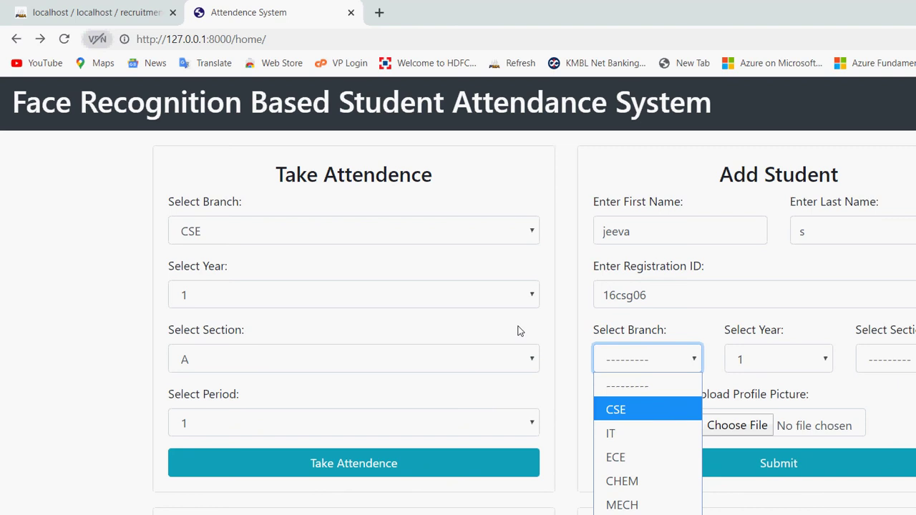
pyautogui.press('Return')
# Step: Set the new student's section to A in the Add Student form
pyautogui.press('Tab')
pyautogui.press('Tab')
pyautogui.hotkey('alt', 'Down')
pyautogui.press('Down')
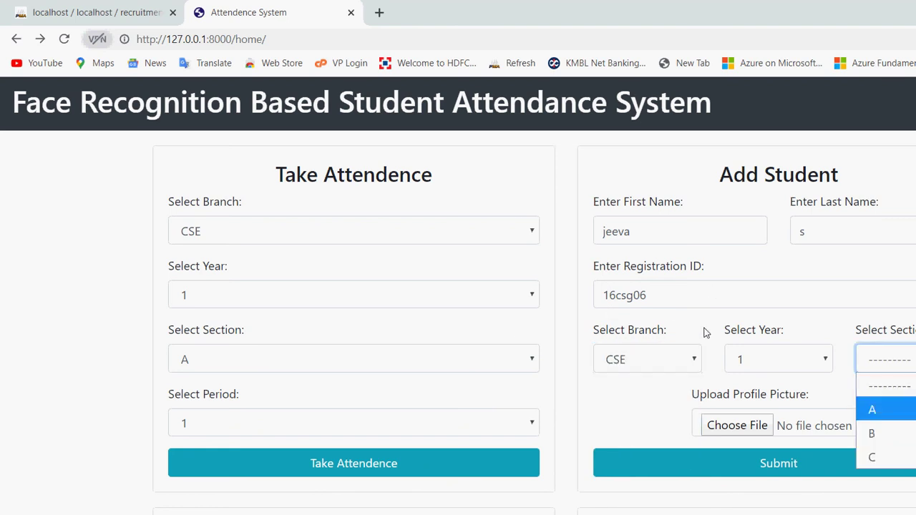
pyautogui.press('Return')
# Step: Upload WIN_20210724_18_10_19_Pro from Camera Roll as the student's profile picture and submit the new student
pyautogui.press('Tab')
pyautogui.press('space')
pyautogui.click(339, 114)
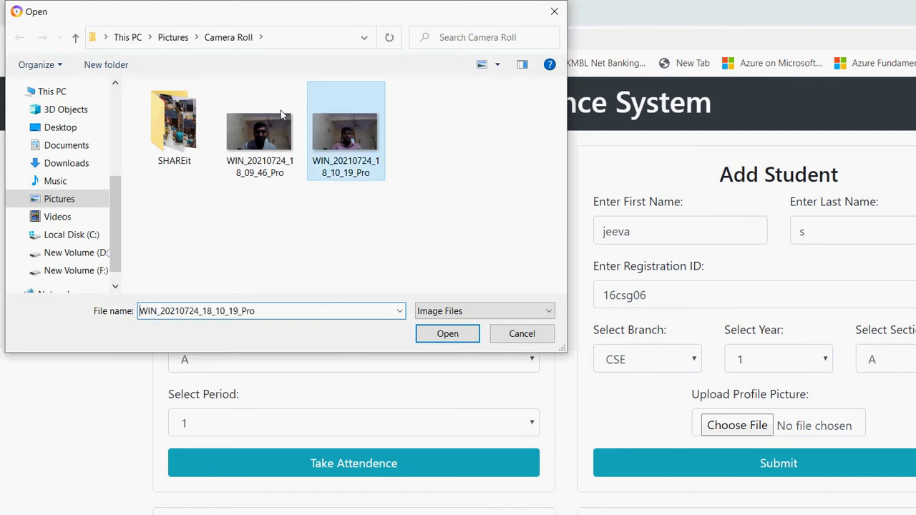
pyautogui.press('Return')
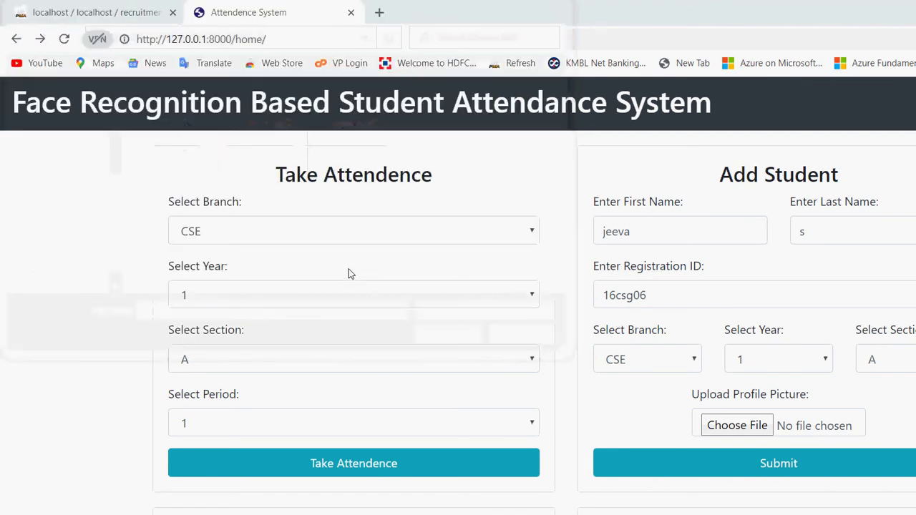
pyautogui.press('Tab')
pyautogui.press('Return')
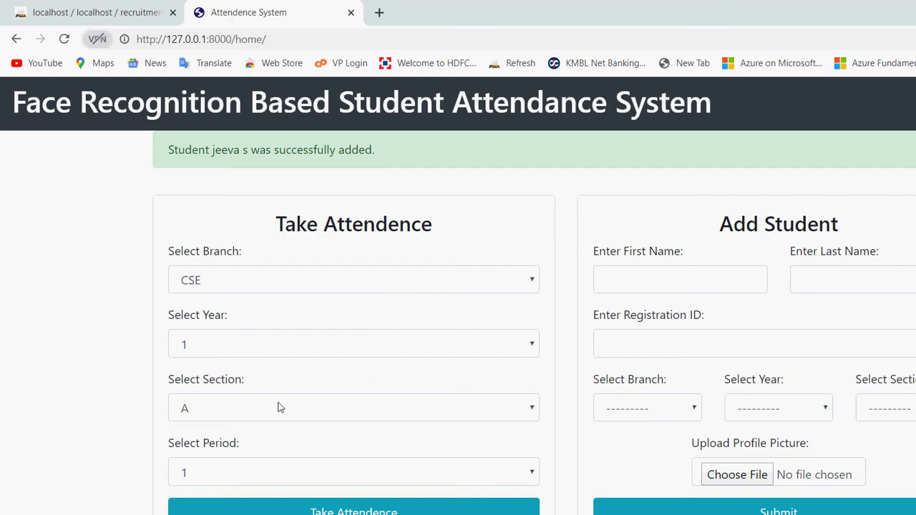
# Step: Try to take attendance again for CSE, year 1, section A, period 1
pyautogui.press('Tab')
pyautogui.press('Return')
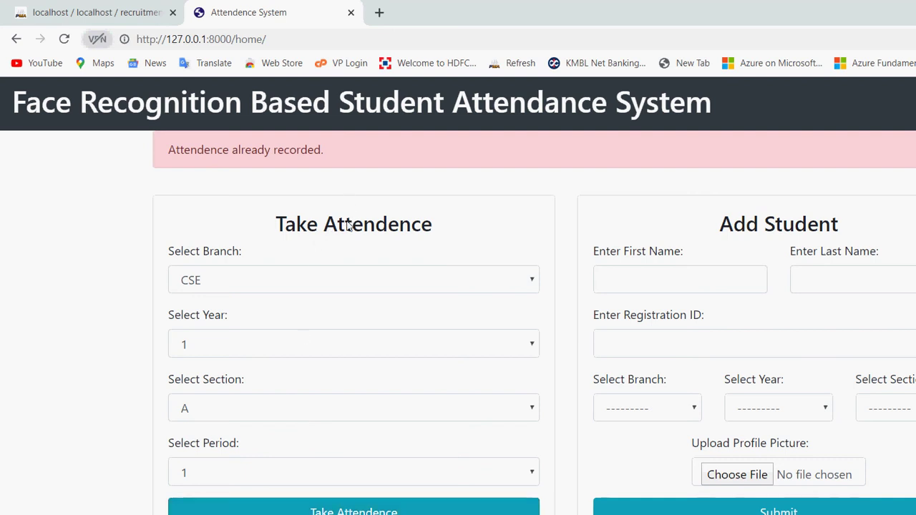
pyautogui.click(348, 279)
pyautogui.click(308, 265)
pyautogui.scroll(-2, 788, 322)
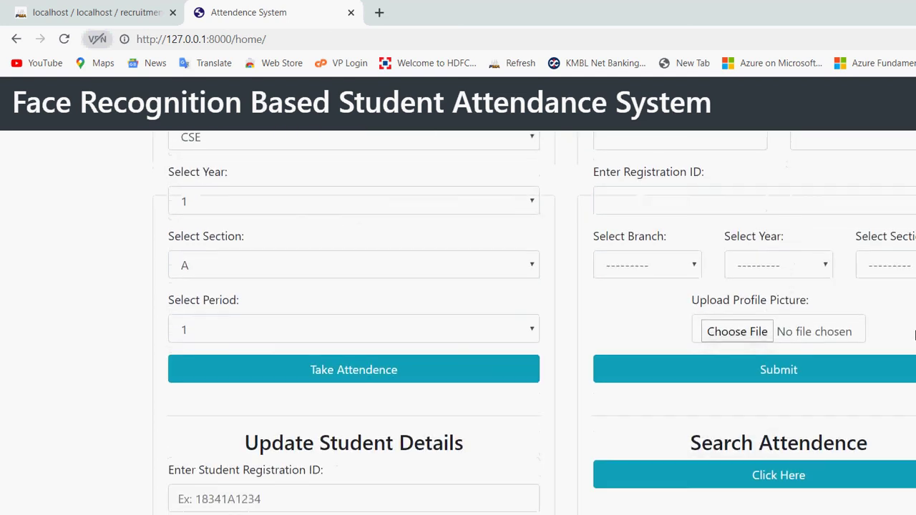
pyautogui.press('Return')
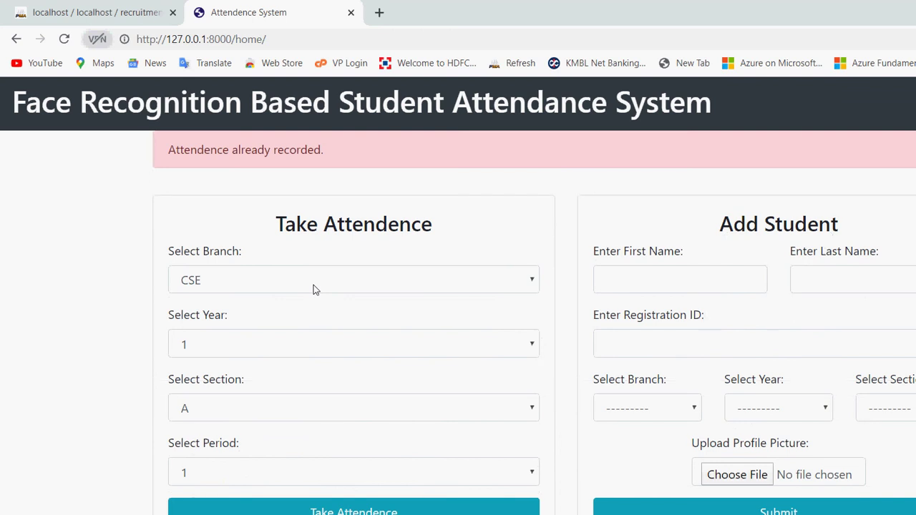
# Step: Reload the home page, retry taking attendance for the same CSE class, and return to the home page
pyautogui.click(12, 38)
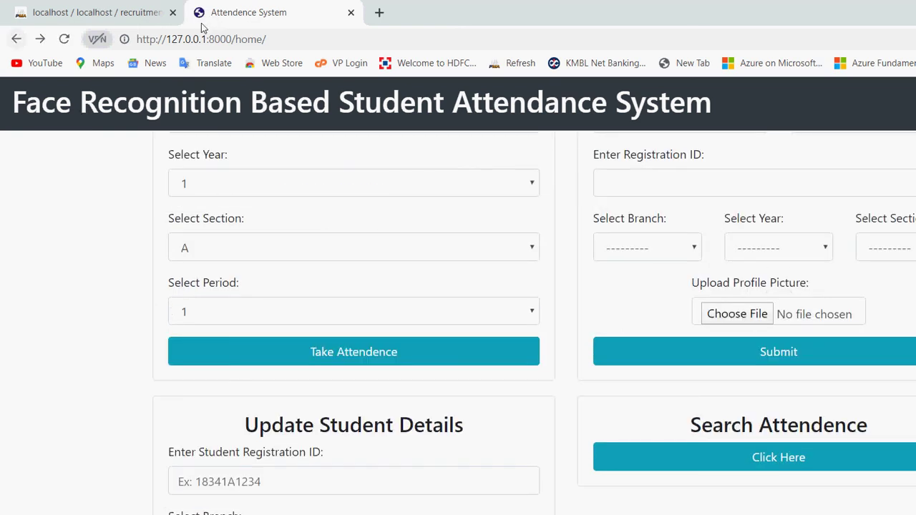
pyautogui.click(233, 32)
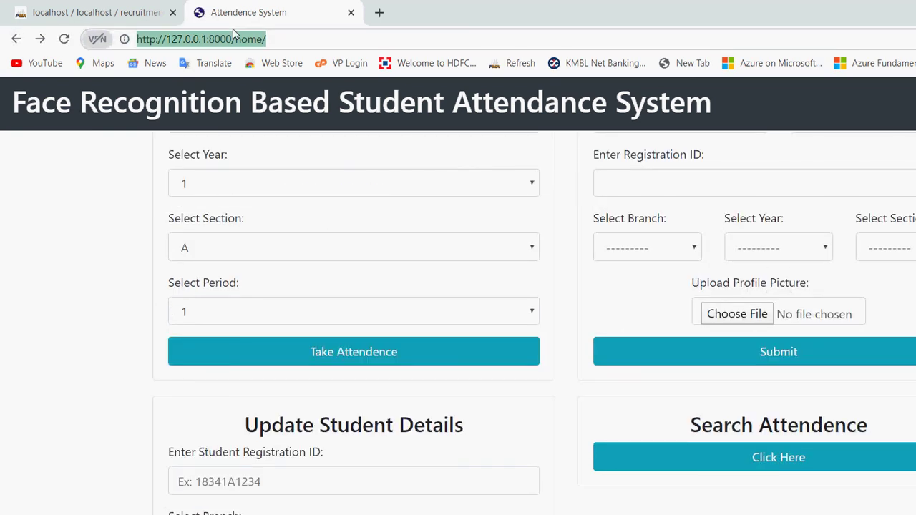
pyautogui.press('Return')
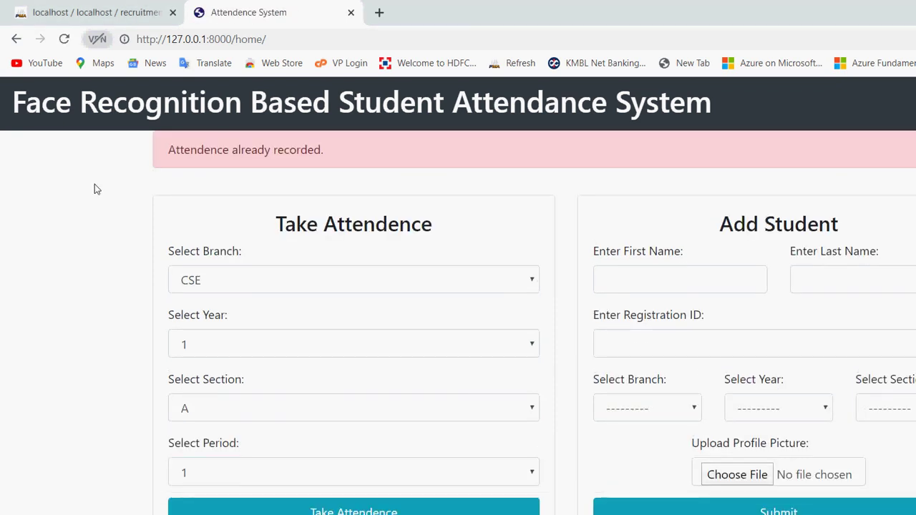
pyautogui.click(15, 36)
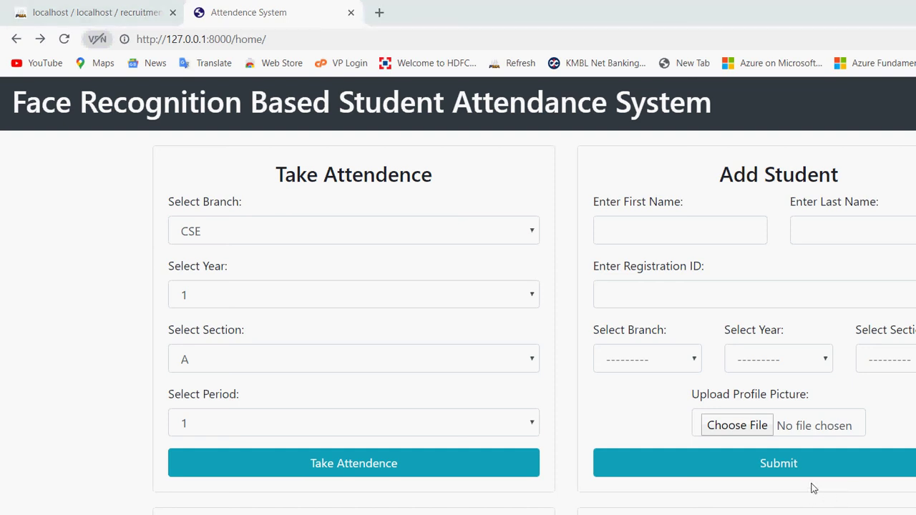
# Step: Switch to DB Browser for SQLite and close it, saving the changes to db.sqlite3
pyautogui.hotkey('alt', 'Tab')
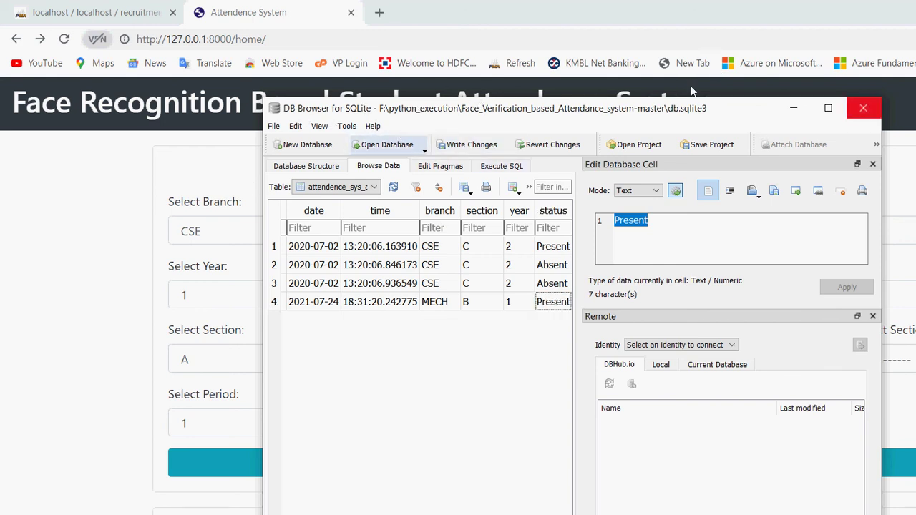
pyautogui.click(863, 109)
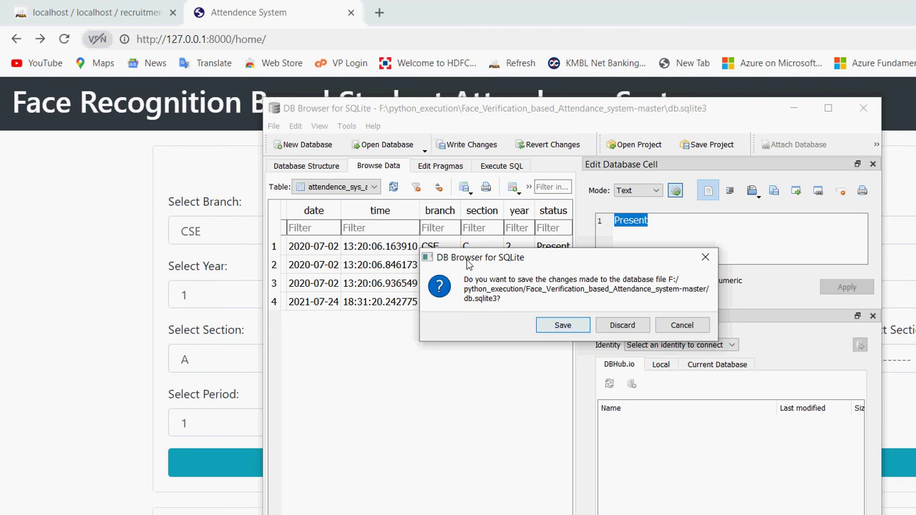
pyautogui.press('Return')
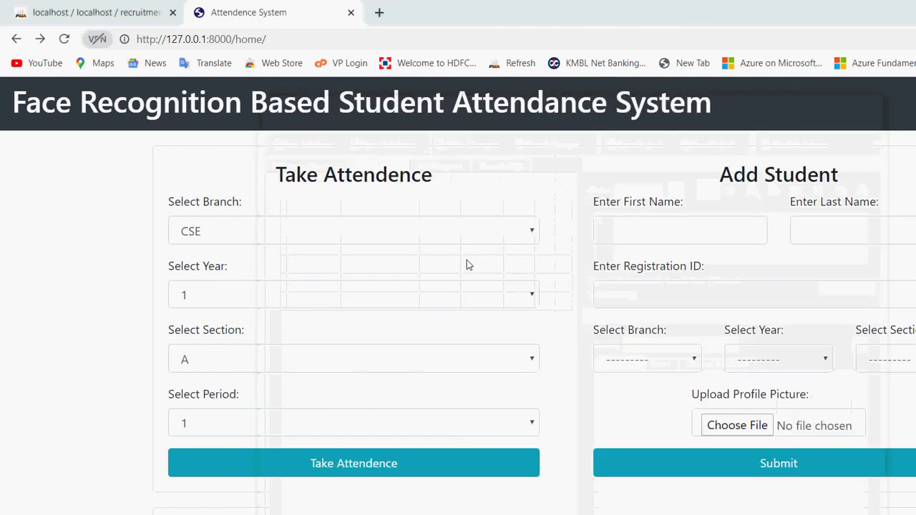
# Step: Reload the attendance system's home page and take attendance for CSE, year 1, section A, period 1
pyautogui.click(269, 30)
pyautogui.press('Return')
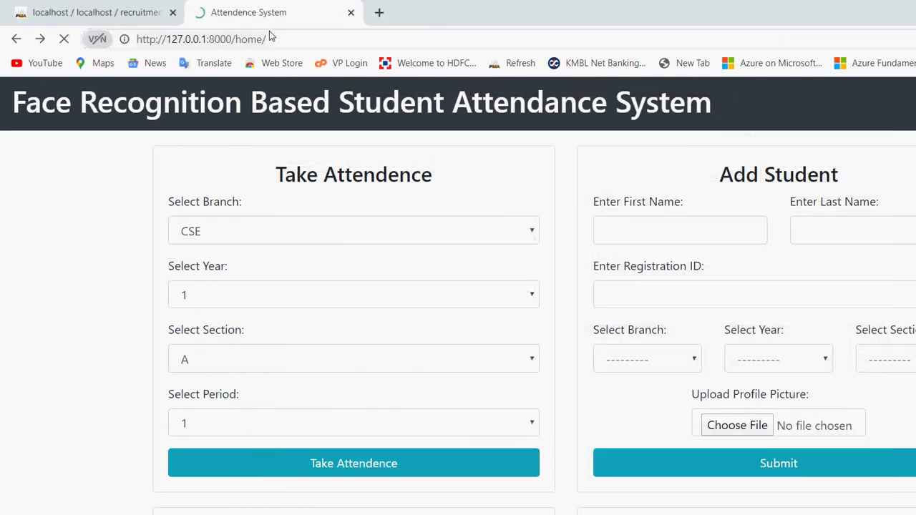
pyautogui.press('Return')
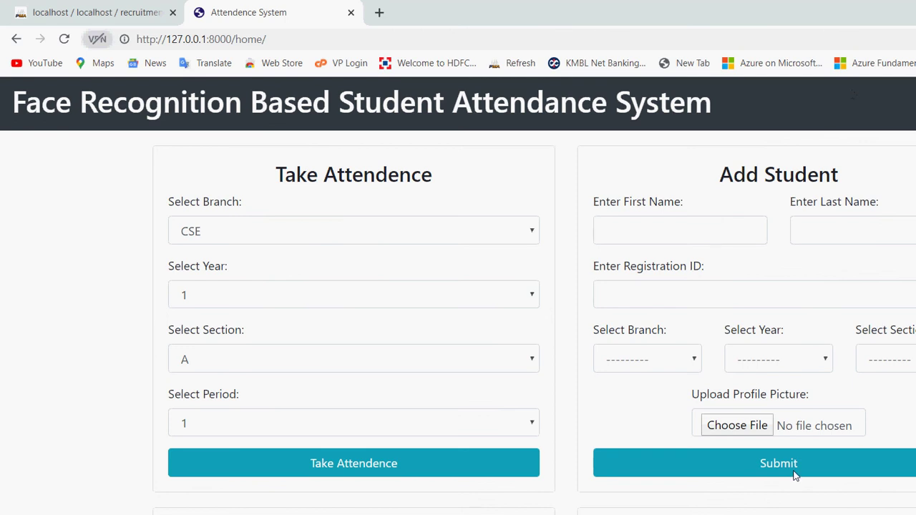
# Step: Open the Search Attendence page and select the MECH student's ID in the attendance records
pyautogui.click(628, 457)
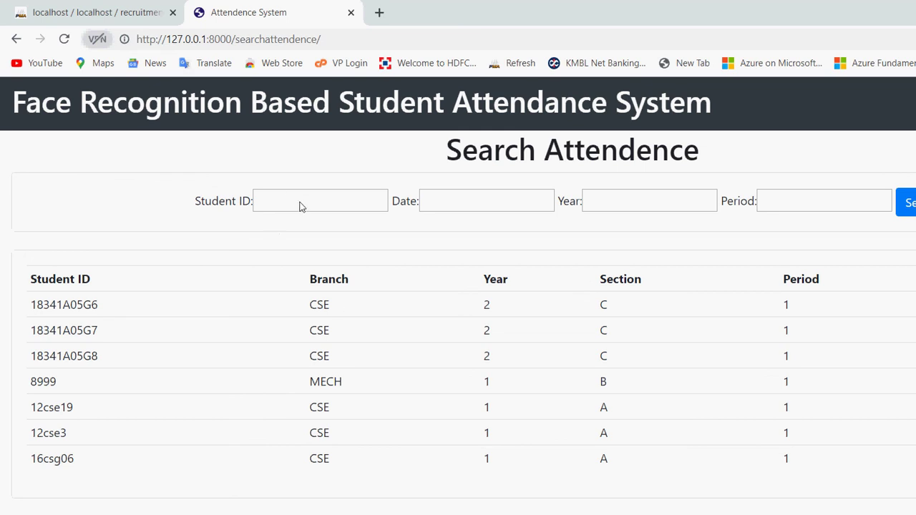
pyautogui.press('Tab')
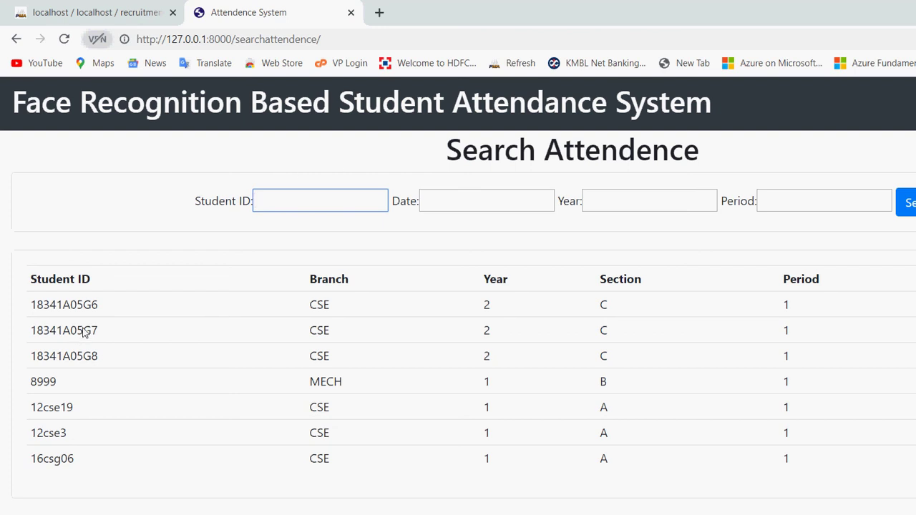
pyautogui.click(61, 308)
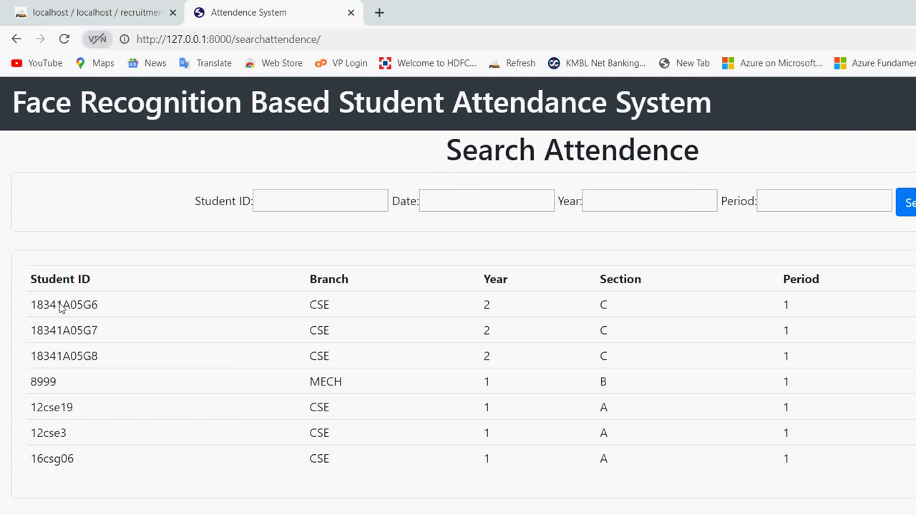
pyautogui.moveTo(56, 381); pyautogui.dragTo(21, 306)
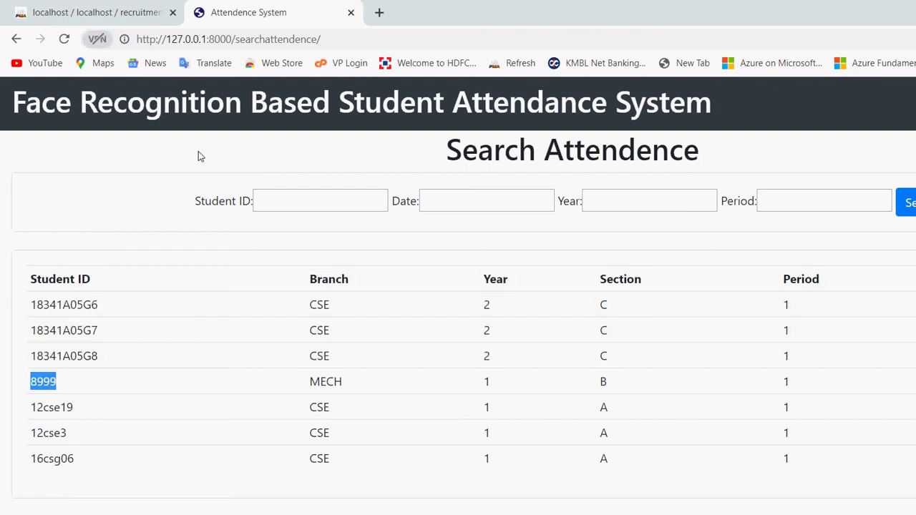
# Step: Search the attendance records by the MECH student's ID and return to the home page
pyautogui.click(238, 167)
pyautogui.press('Tab')
pyautogui.write('8999')
pyautogui.press('Tab')
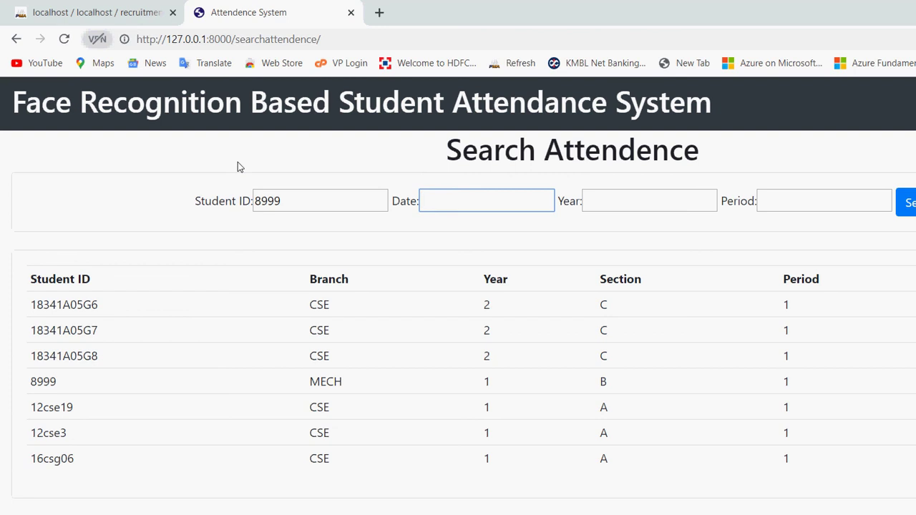
pyautogui.press('Return')
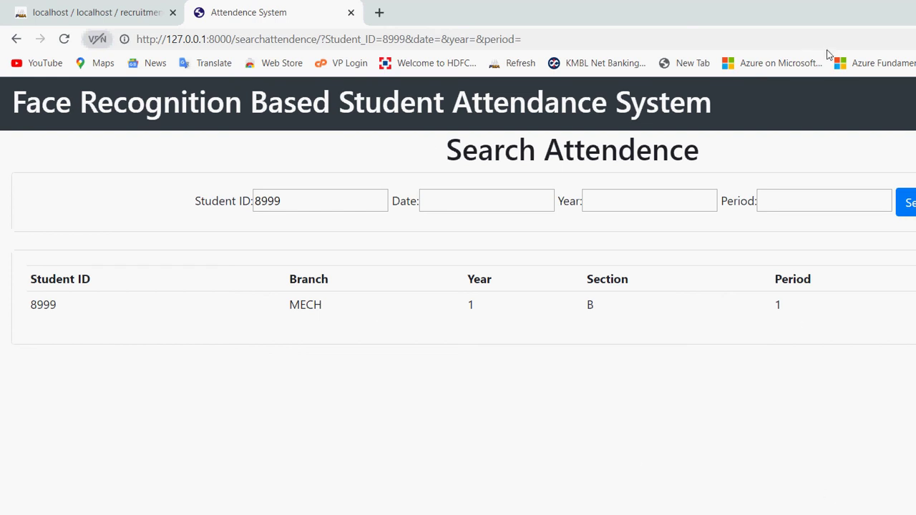
pyautogui.click(853, 83)
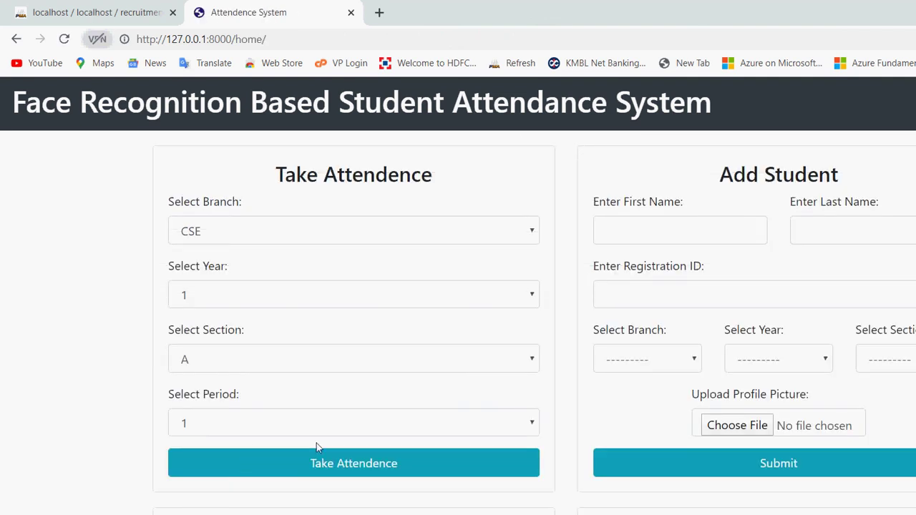
# Step: Try to look up a student through the Update Student Details form
pyautogui.scroll(-2, 317, 443)
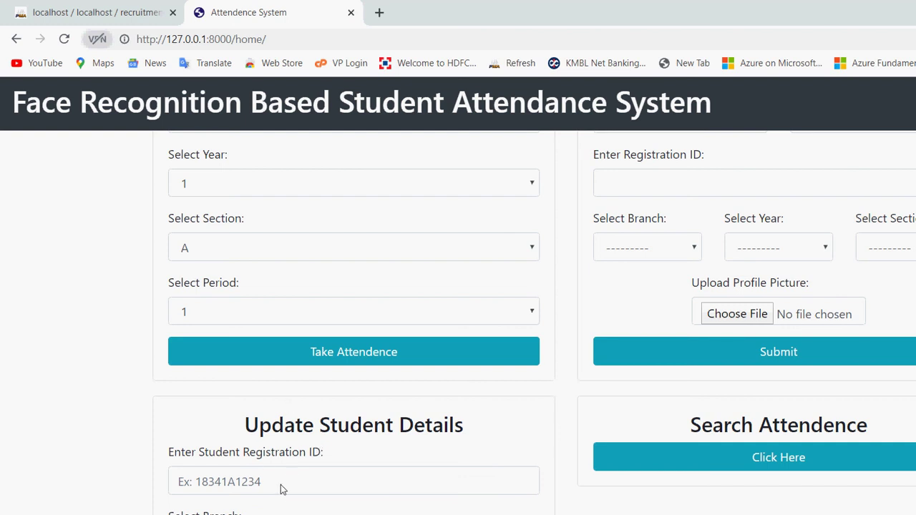
pyautogui.press('Return')
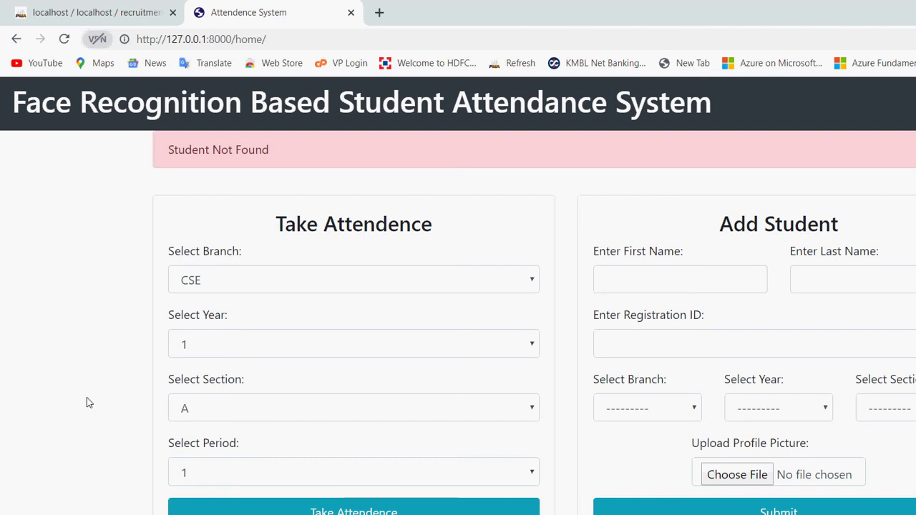
# Step: Look up the student in Update Student Details by entering the student's registration ID and choosing the MECH branch
pyautogui.scroll(-3, 87, 398)
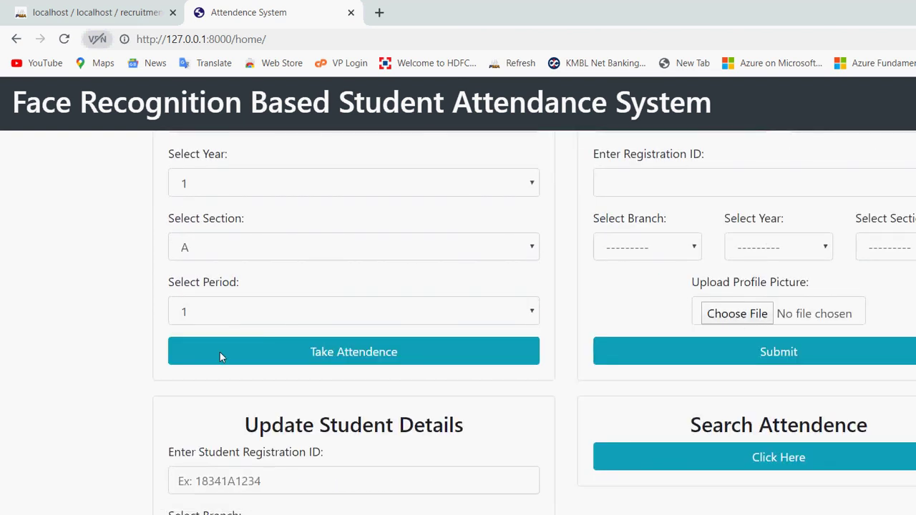
pyautogui.press('Tab')
pyautogui.write('8999')
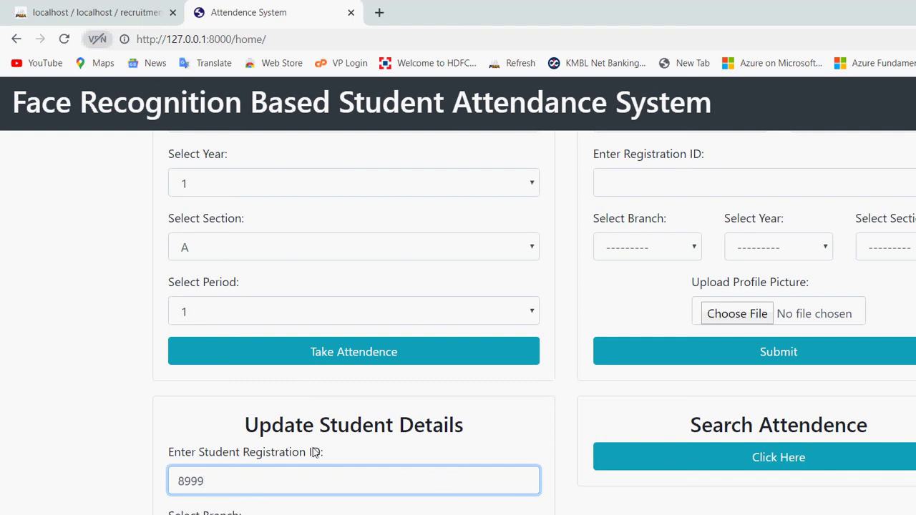
pyautogui.press('Tab')
pyautogui.press('space')
pyautogui.press('Down')
pyautogui.press('Down')
pyautogui.press('Down')
pyautogui.press('Down')
pyautogui.press('Down')
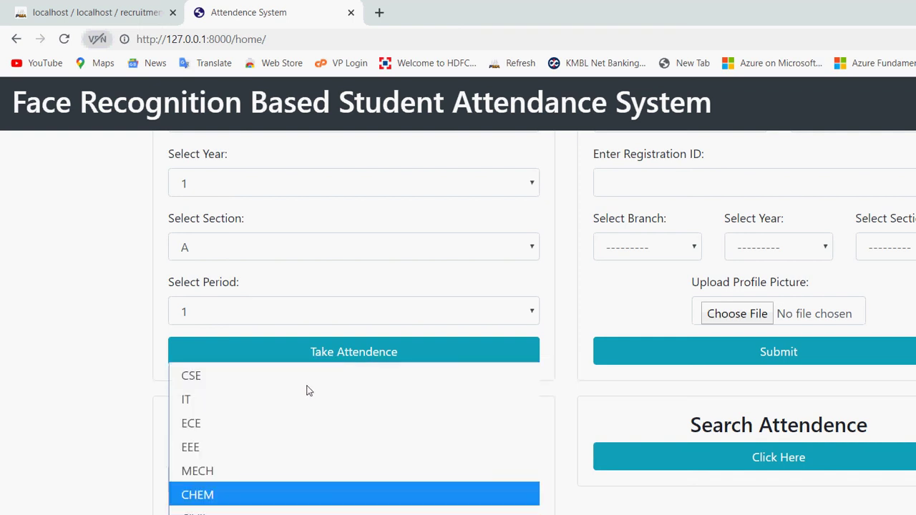
pyautogui.press('Up')
pyautogui.press('Return')
pyautogui.press('Return')
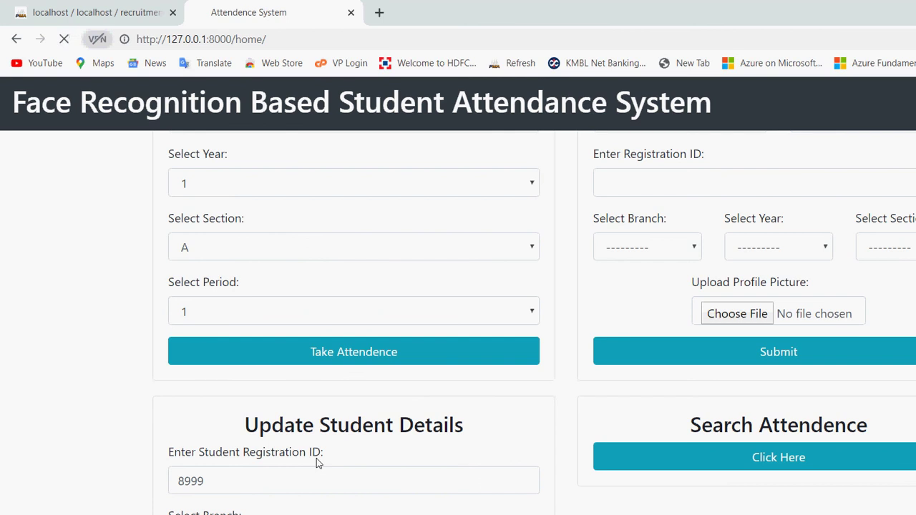